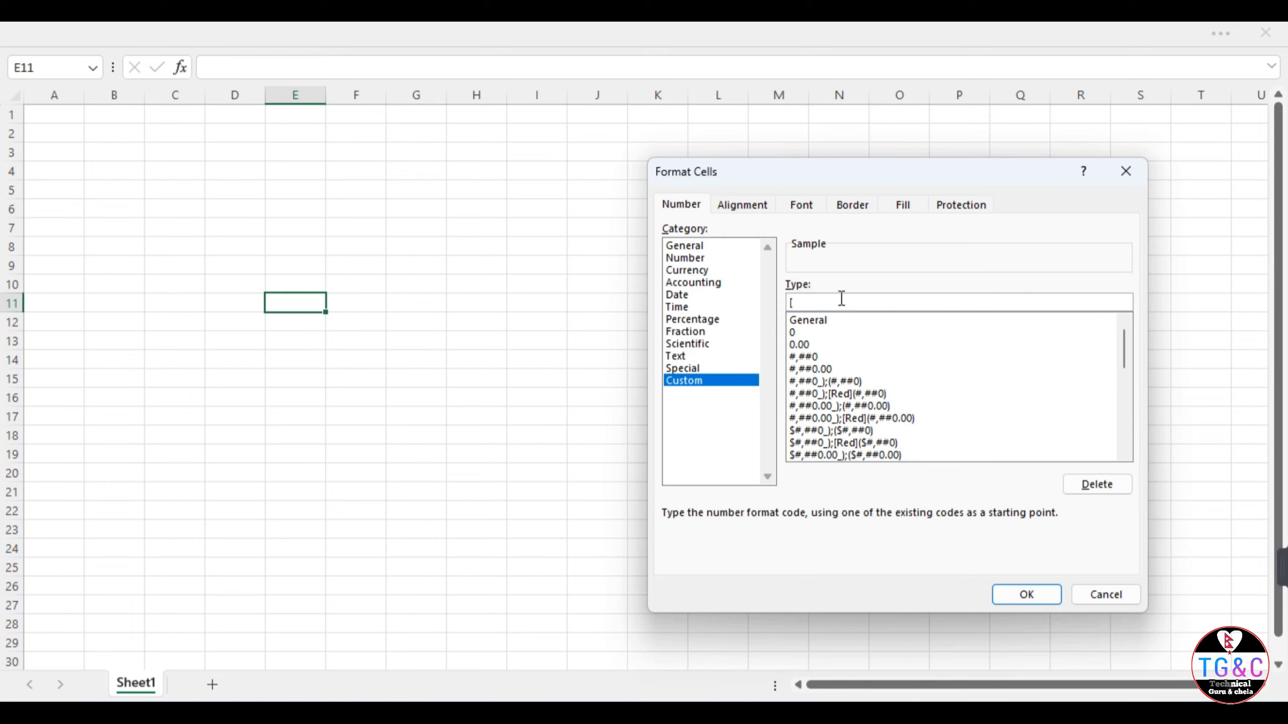
Apply the custom number format [green]0.00; to cell E11
text(green]0.)
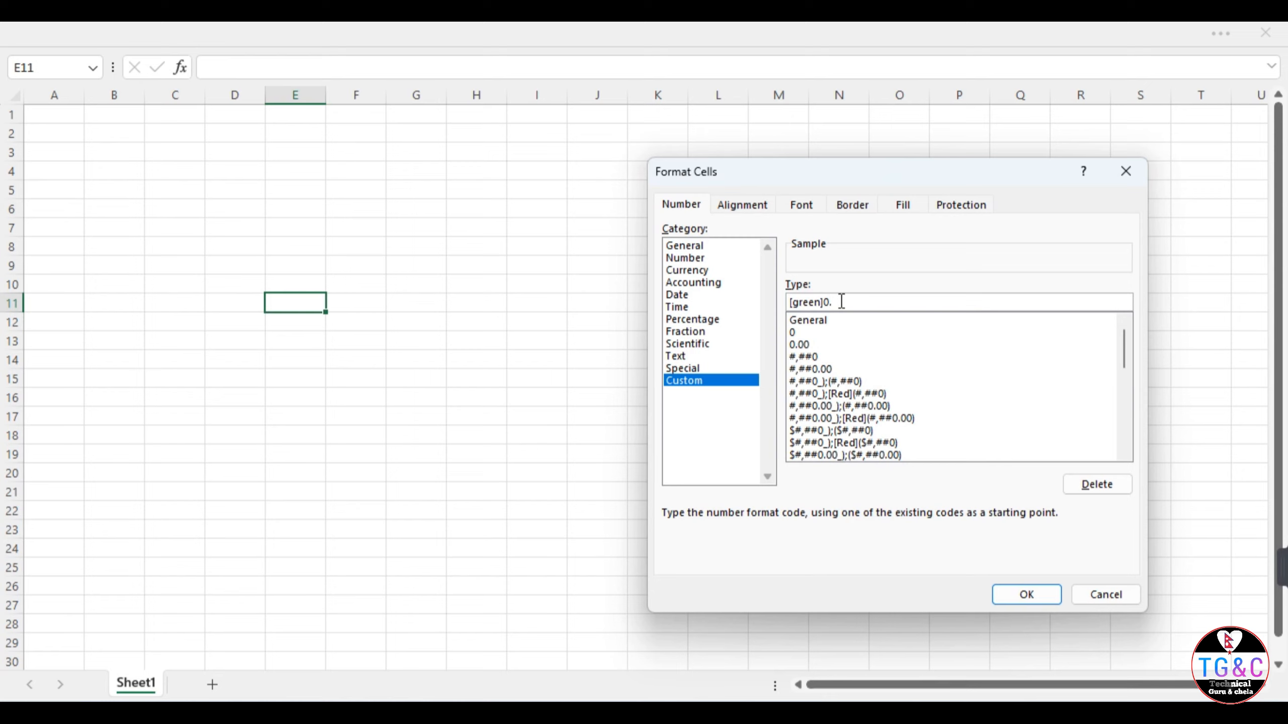
text(00)
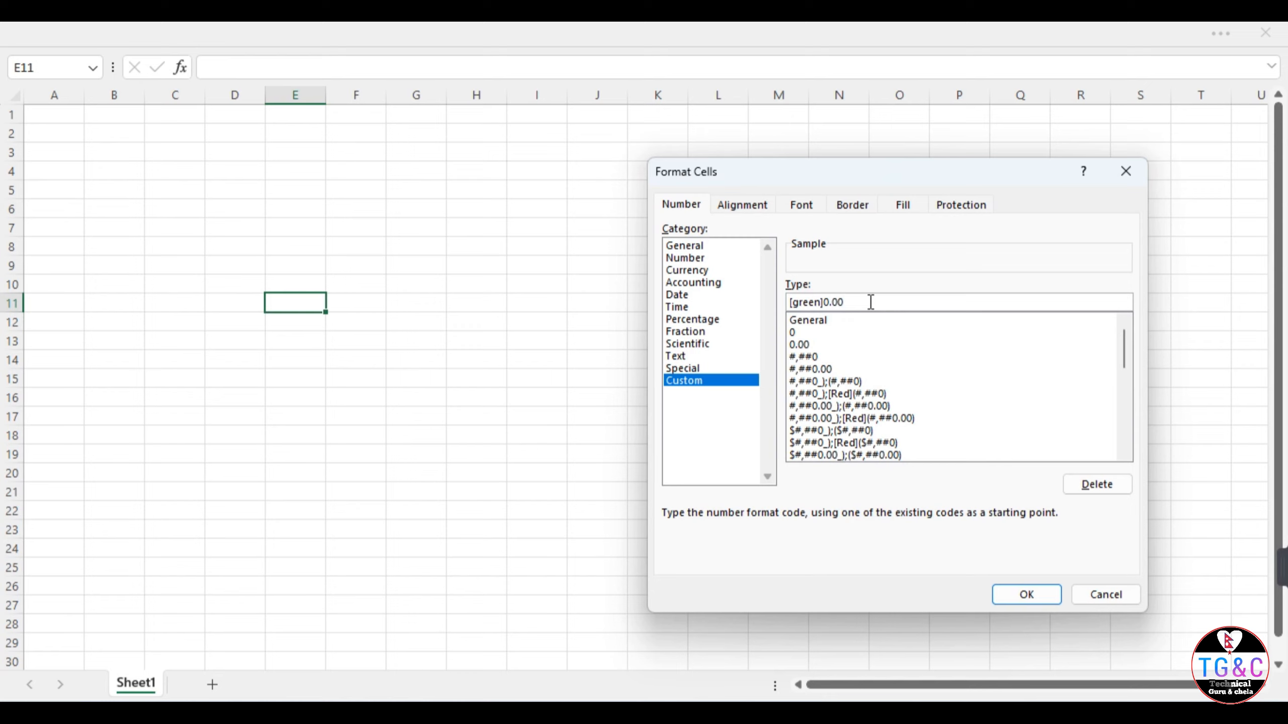
text(;)
click(1043, 595)
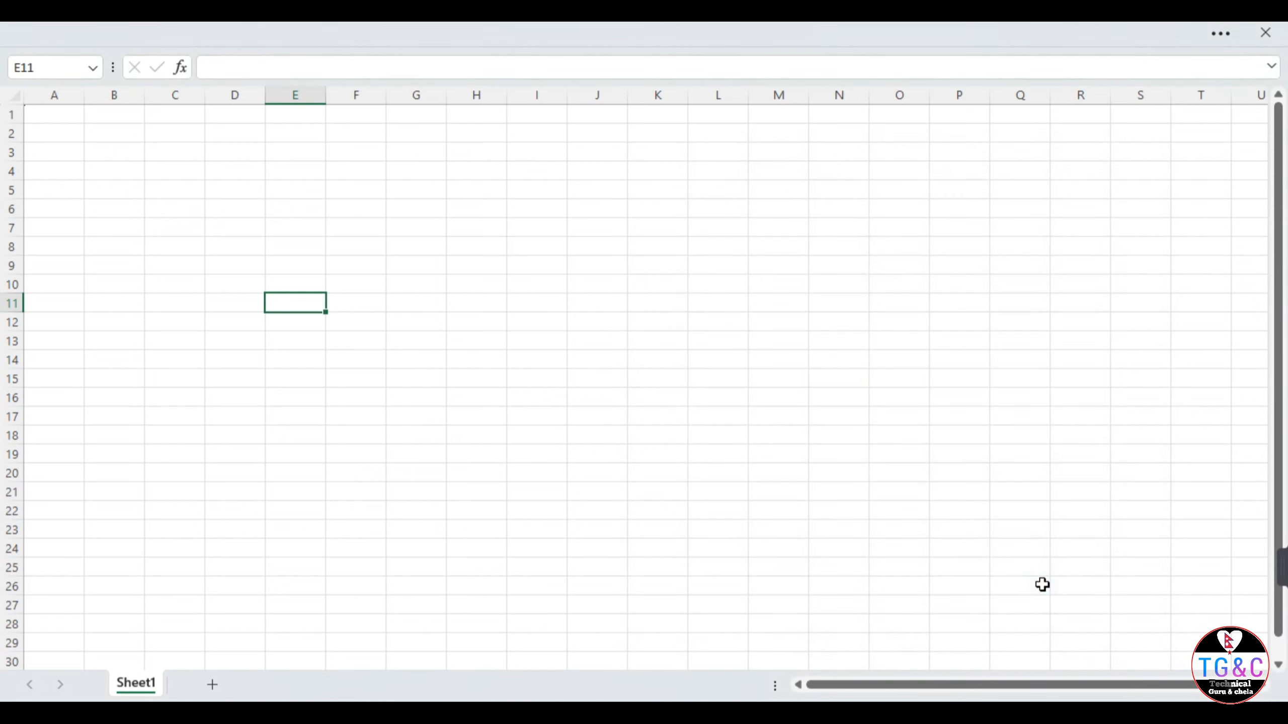
Test the format in E11 by entering 67 and replacing it with -90
text(67)
key(Return)
key(Up)
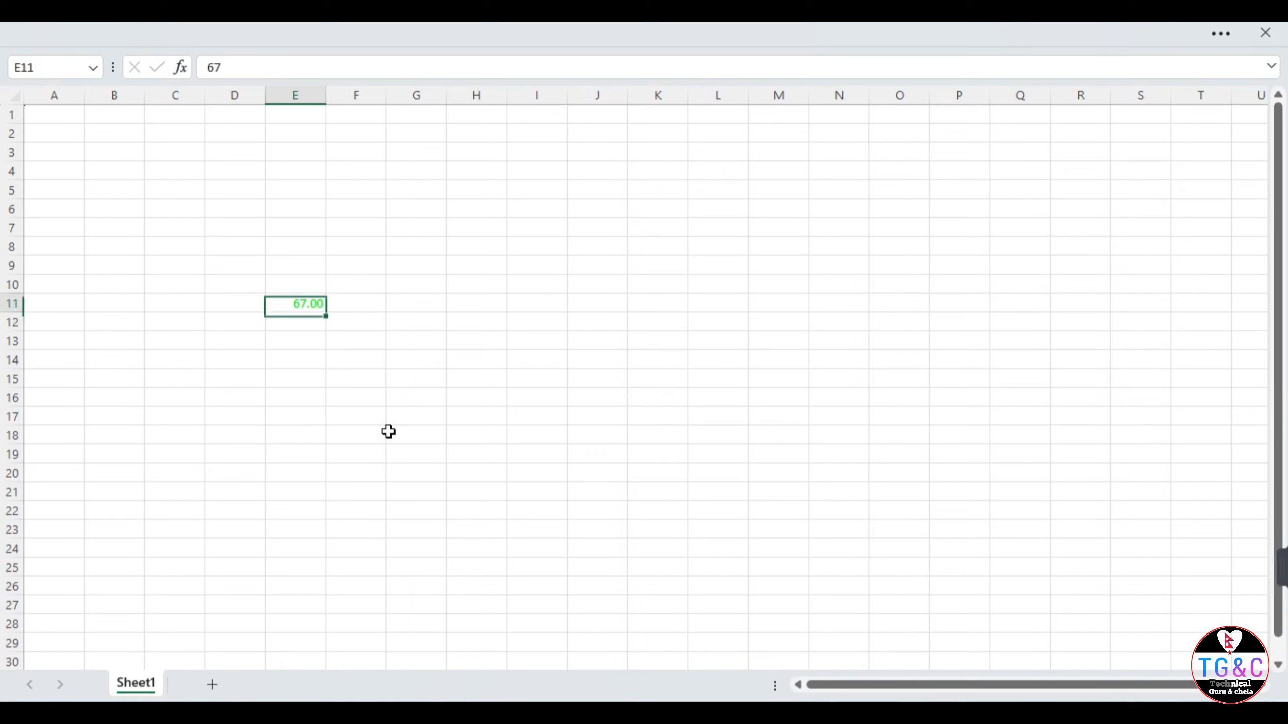
text(-90)
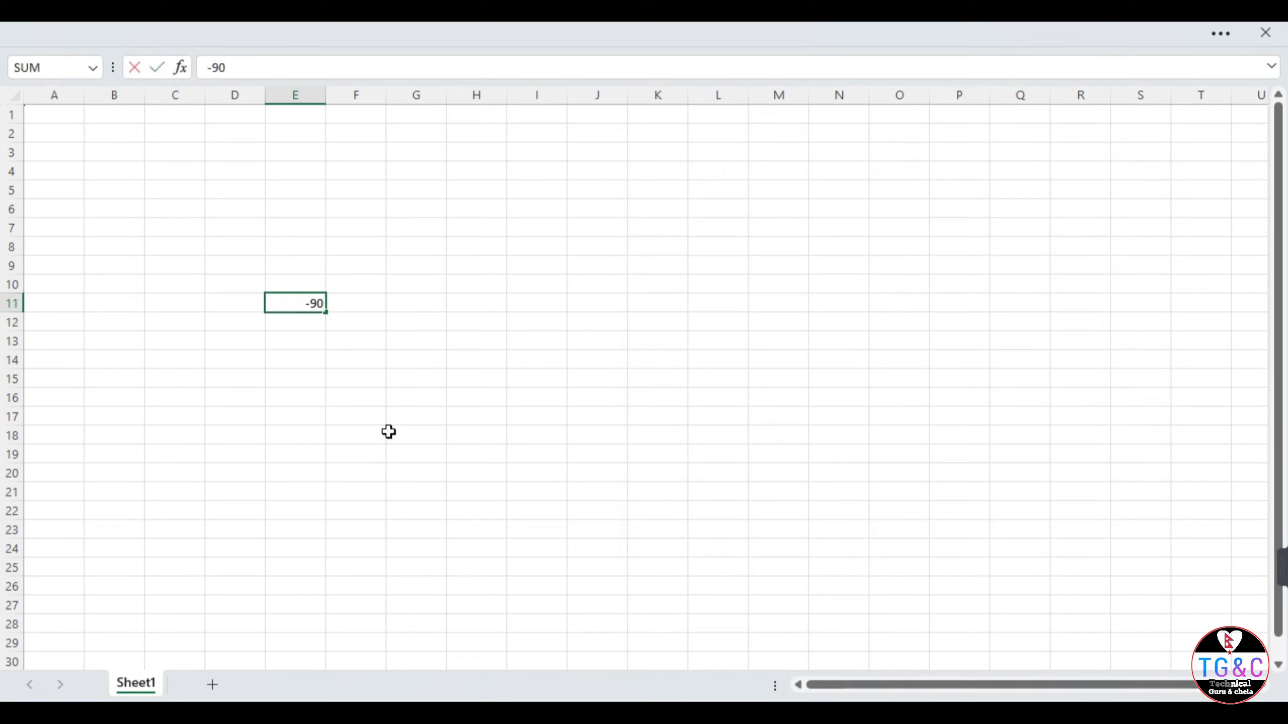
key(Return)
key(Up)
Extend E11's custom number format with a red section for negatives, making it [Green]0.00;[red]-0.00;
key(ctrl+1)
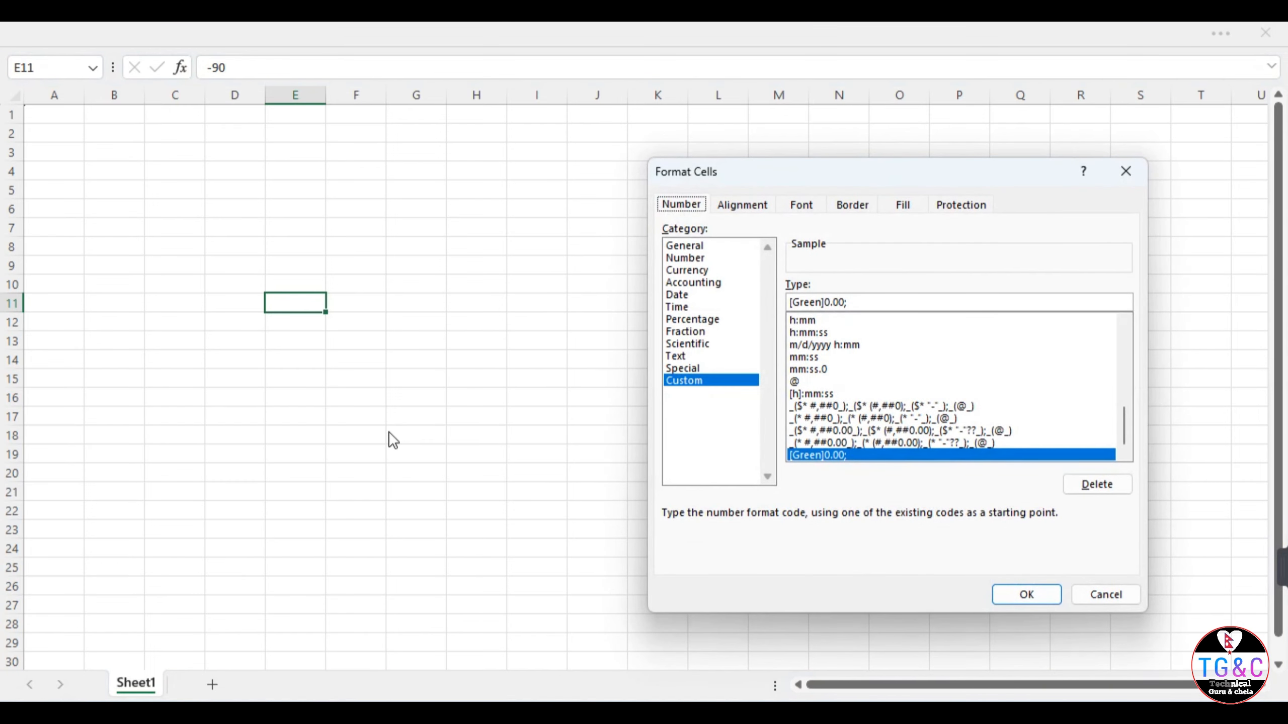
click(900, 303)
text([)
text(re)
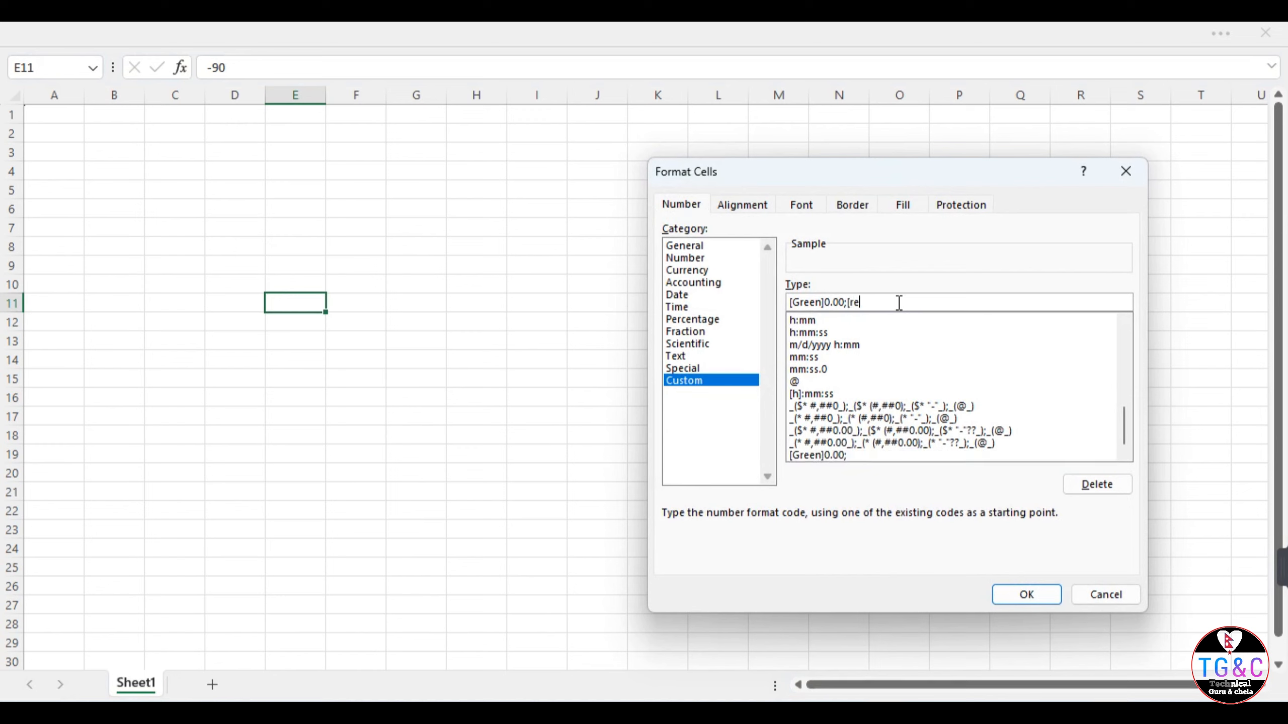
text(d])
text(-0.00;)
click(1021, 601)
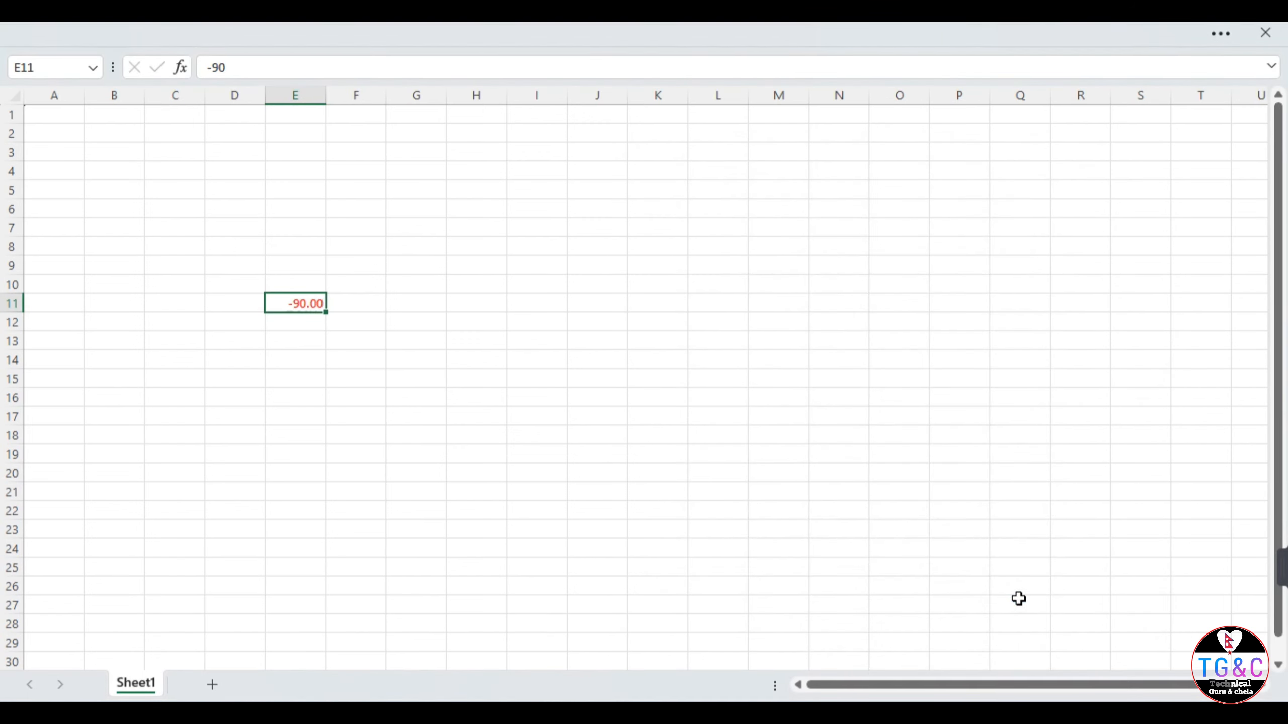
Edit the value in E11 to -89
key(F2)
key(BackSpace)
key(BackSpace)
text(89)
key(Return)
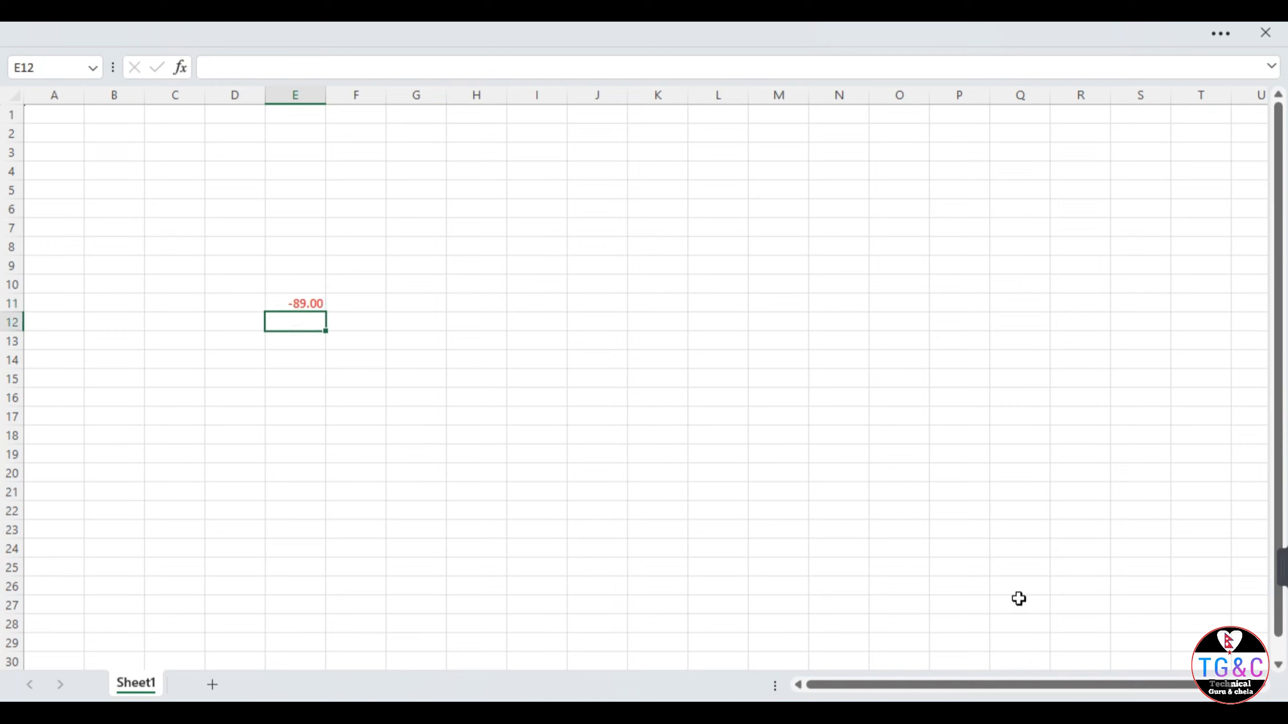
key(Up)
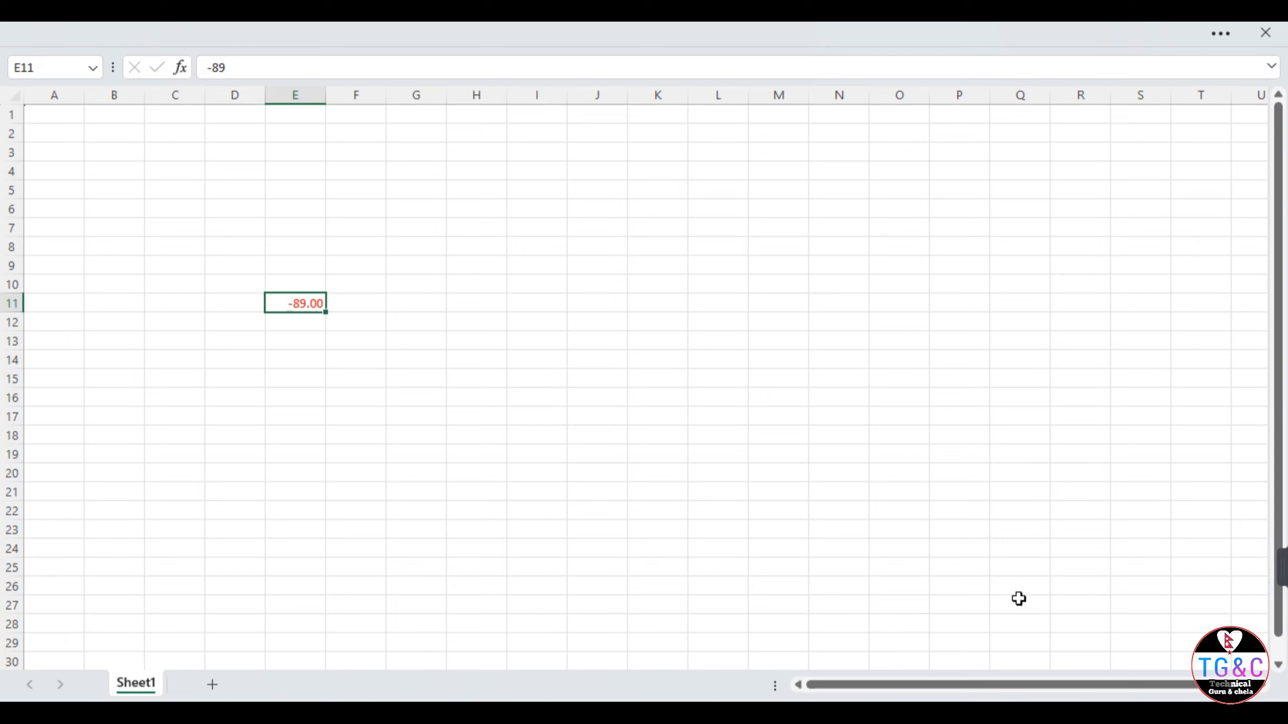
Erase the contents of E11
key(F2)
key(BackSpace)
key(BackSpace)
key(BackSpace)
key(ctrl+1)
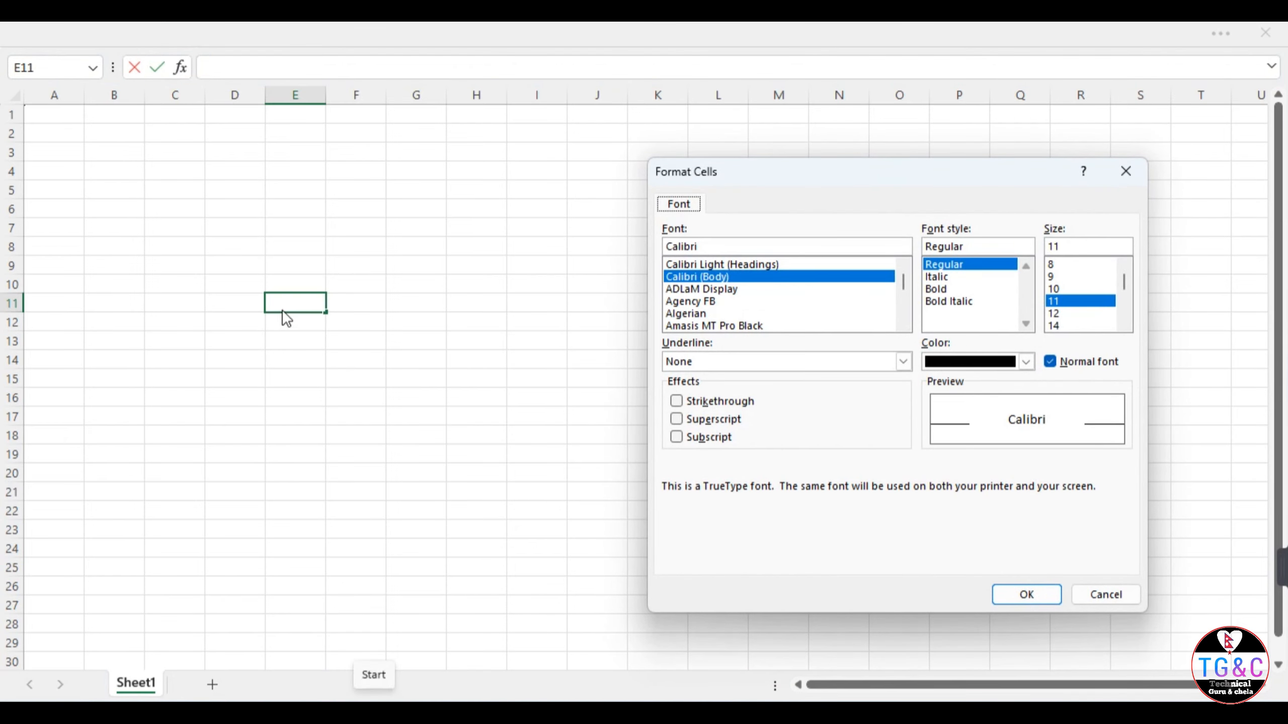
click(1144, 173)
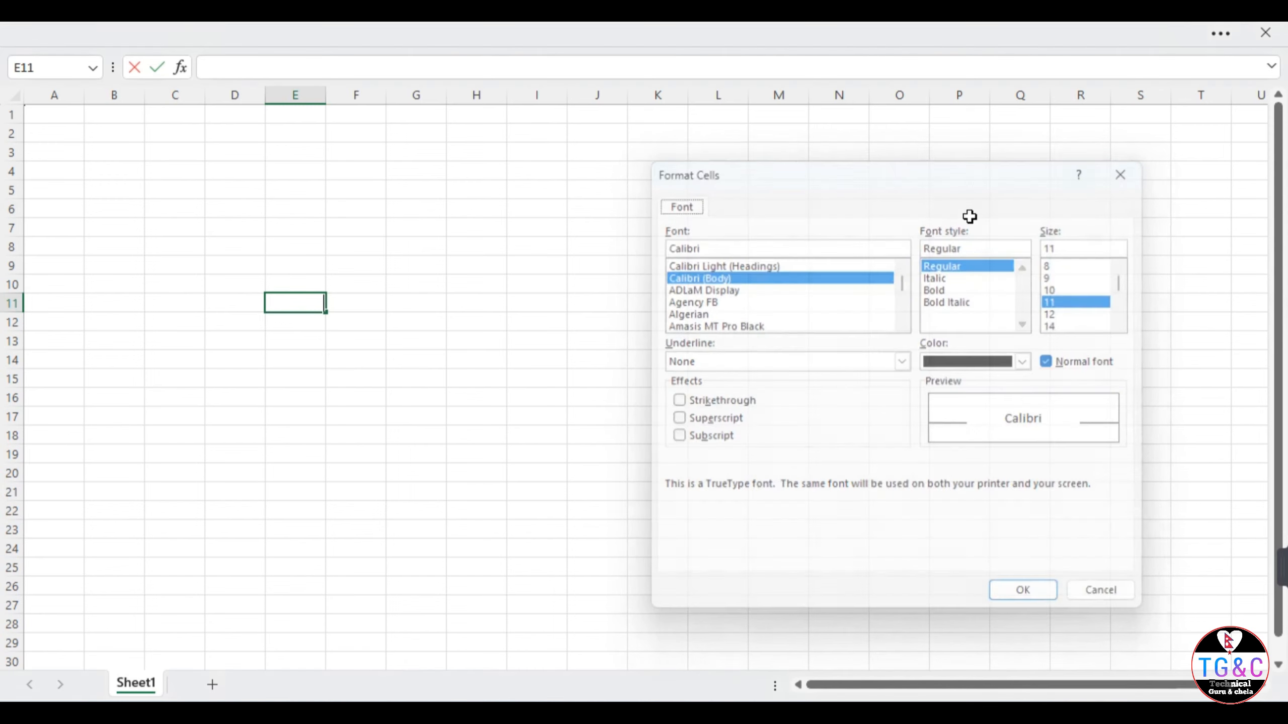
click(364, 318)
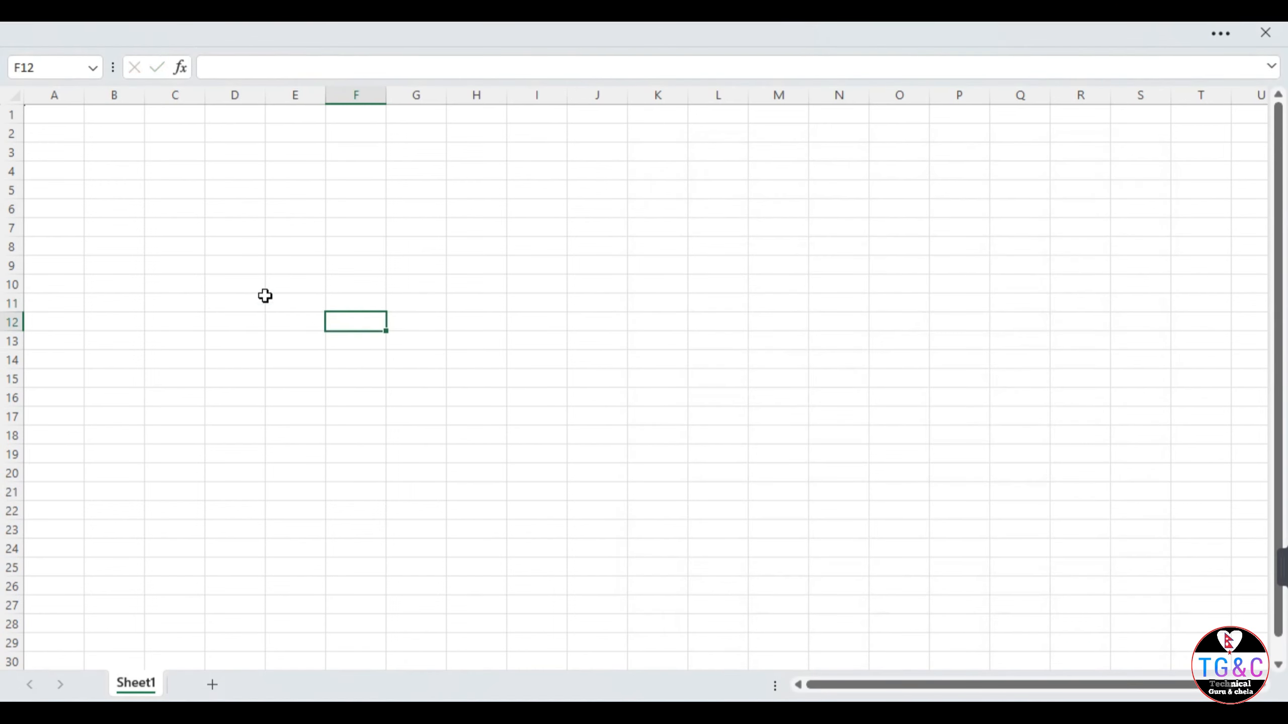
Enter 99 in E11 to test the positive format, and clear the cell again
click(310, 302)
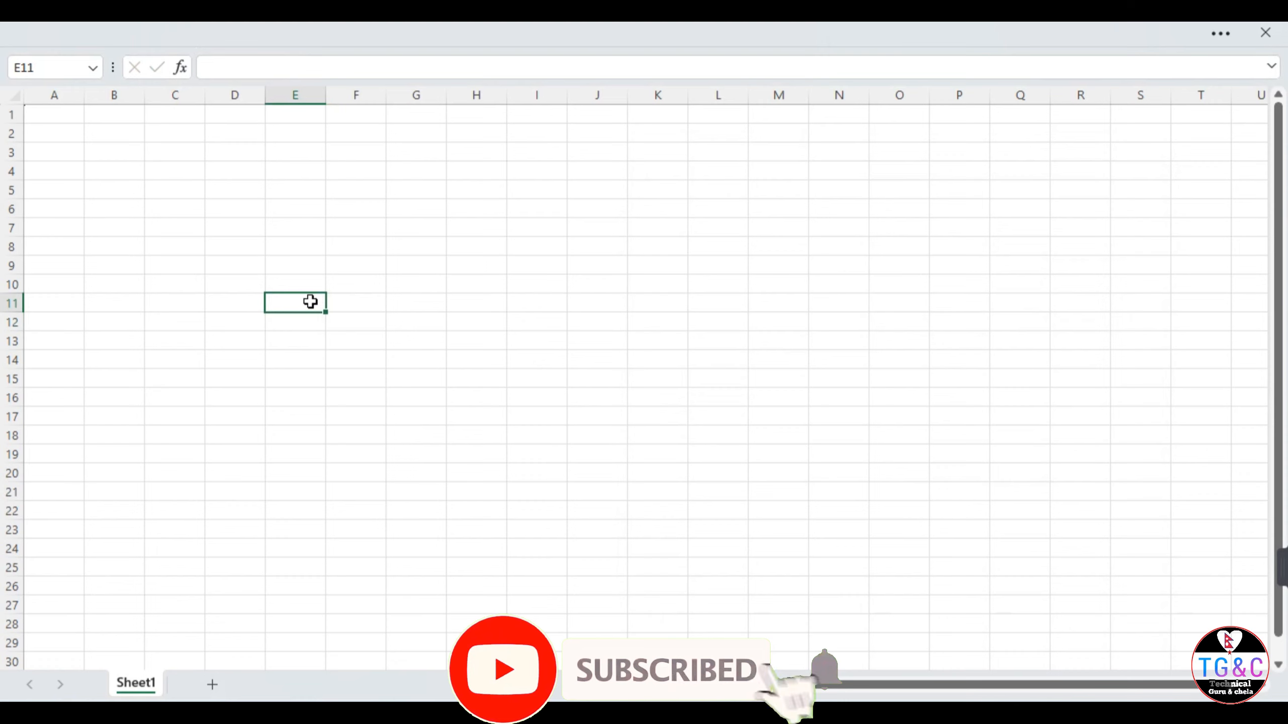
click(296, 282)
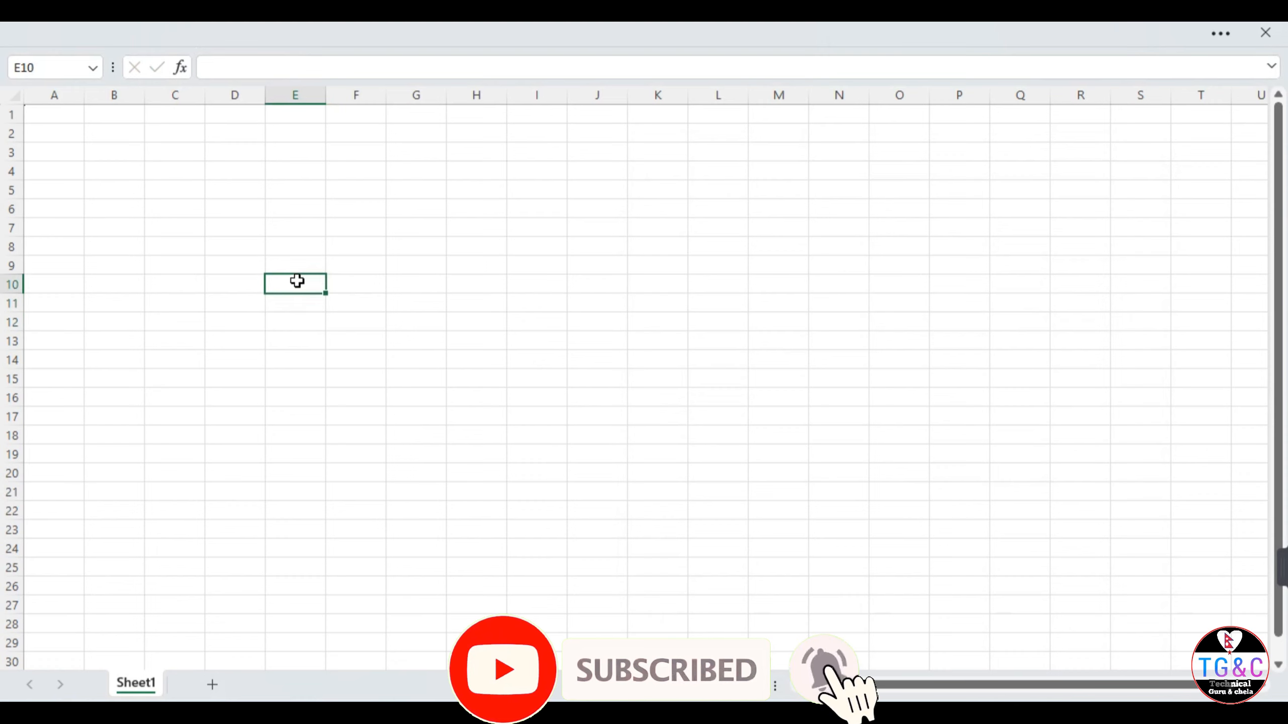
click(297, 310)
text(99)
key(Return)
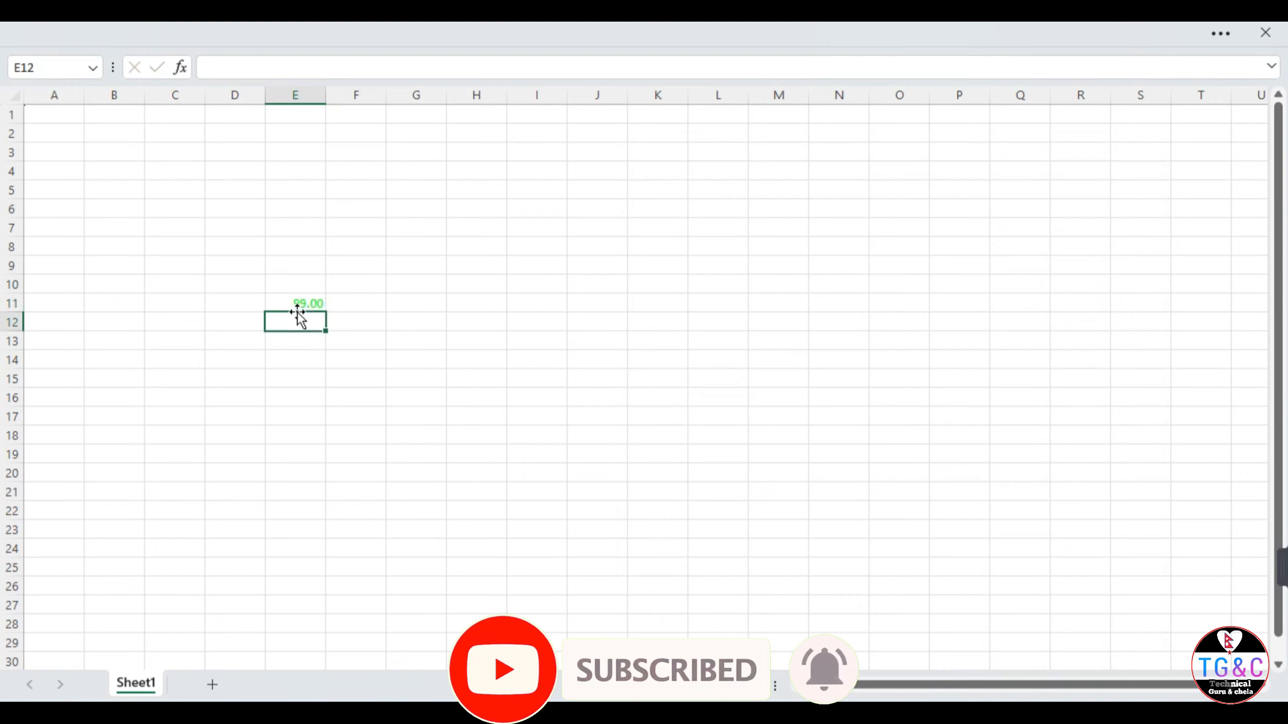
key(Up)
key(BackSpace)
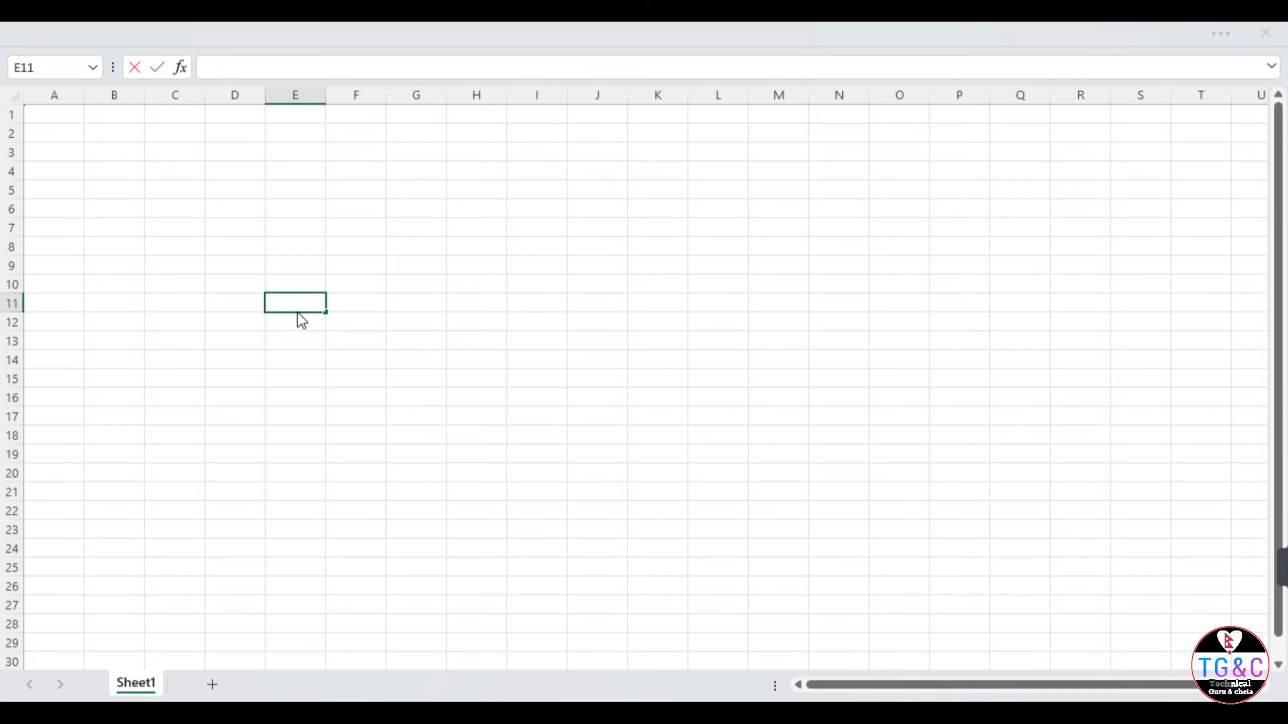
key(ctrl+1)
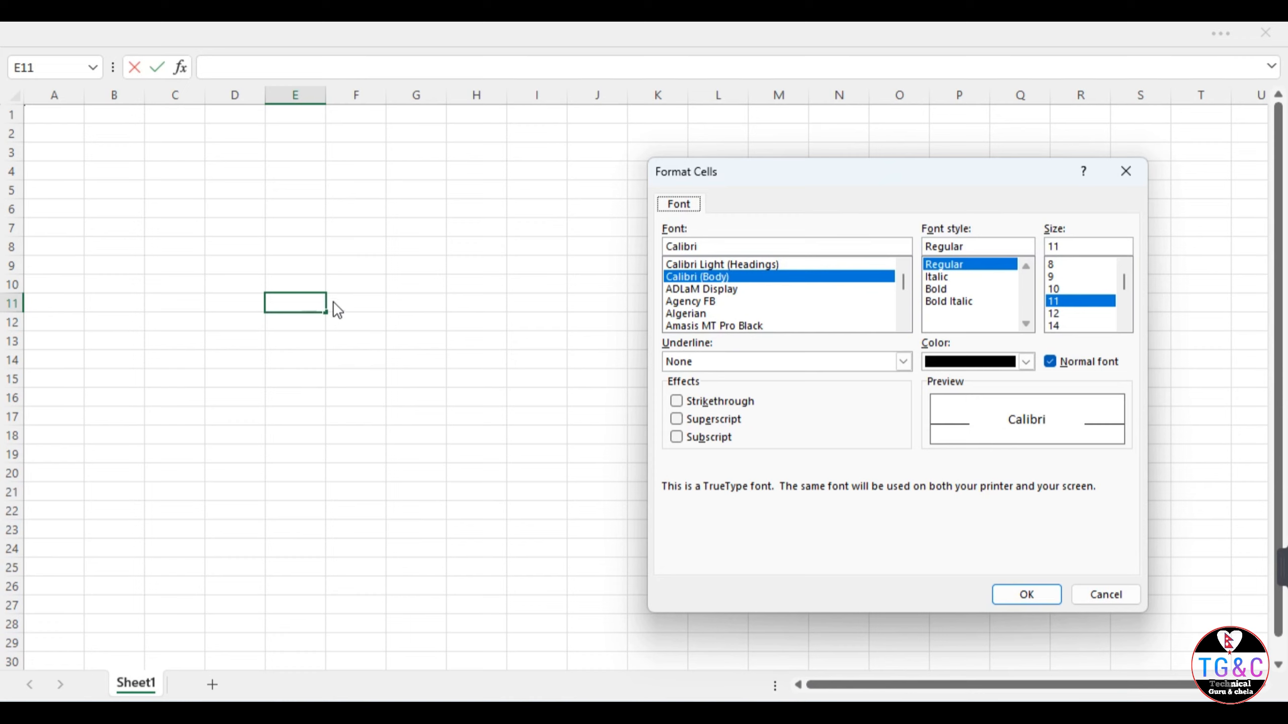
click(1112, 181)
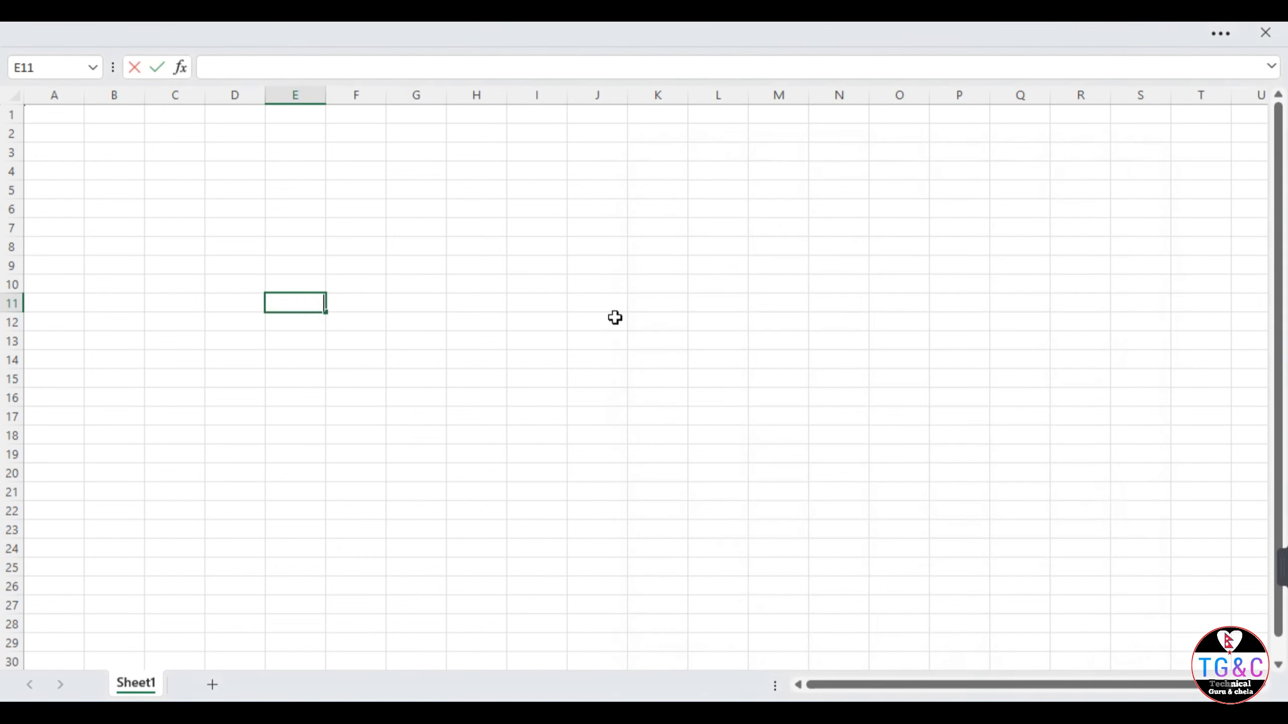
click(332, 327)
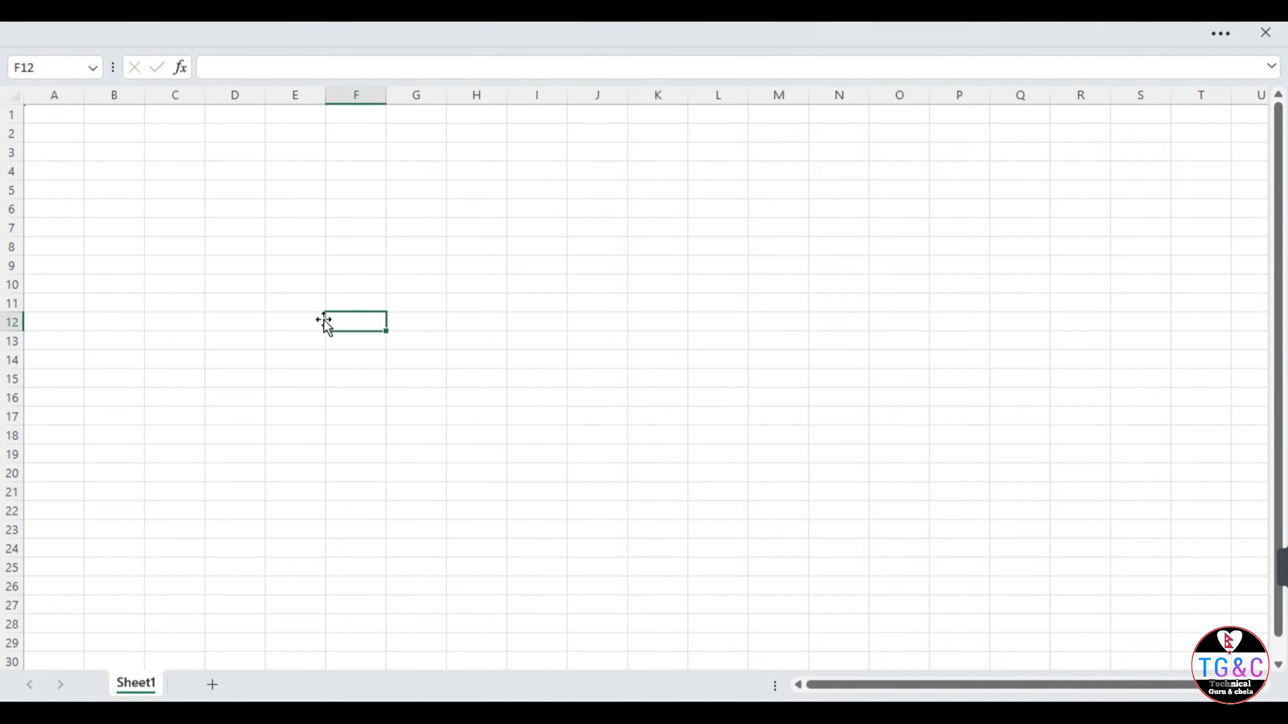
Add a blue section for zeros to E11's custom number format, making it [Green]0.00;[Red]-0.00;[Blue]0.00
click(315, 308)
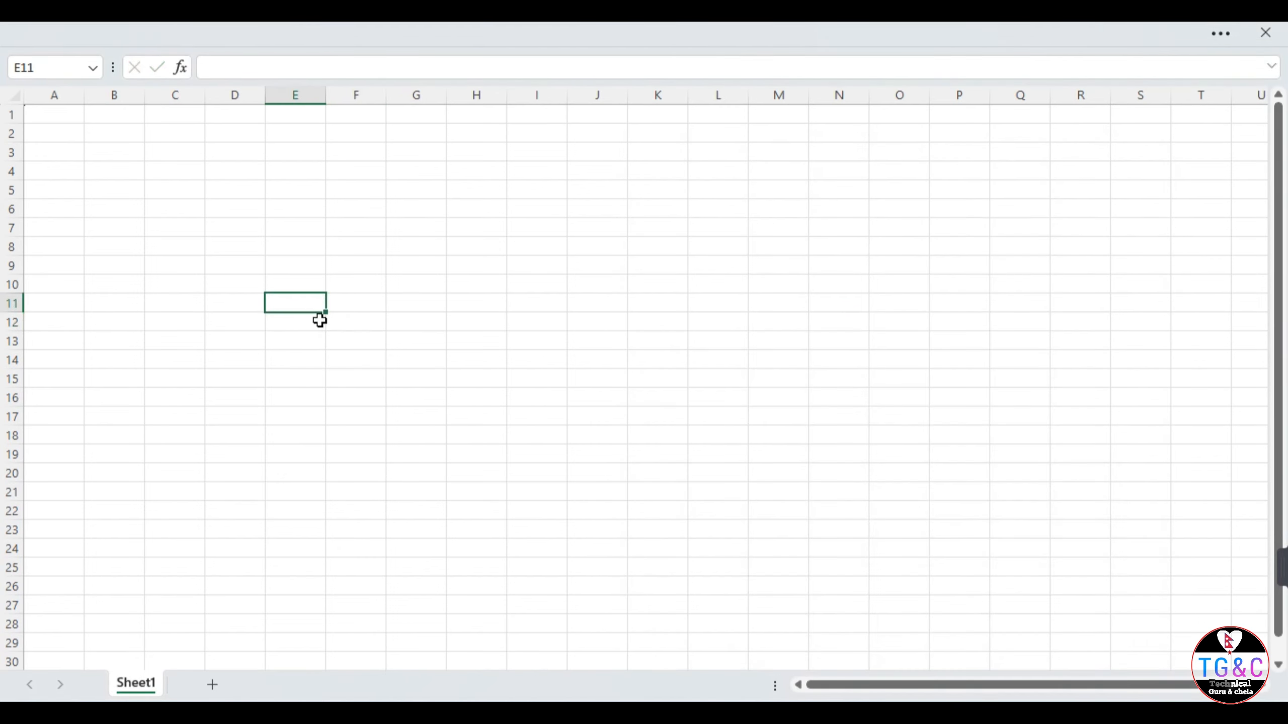
key(ctrl+1)
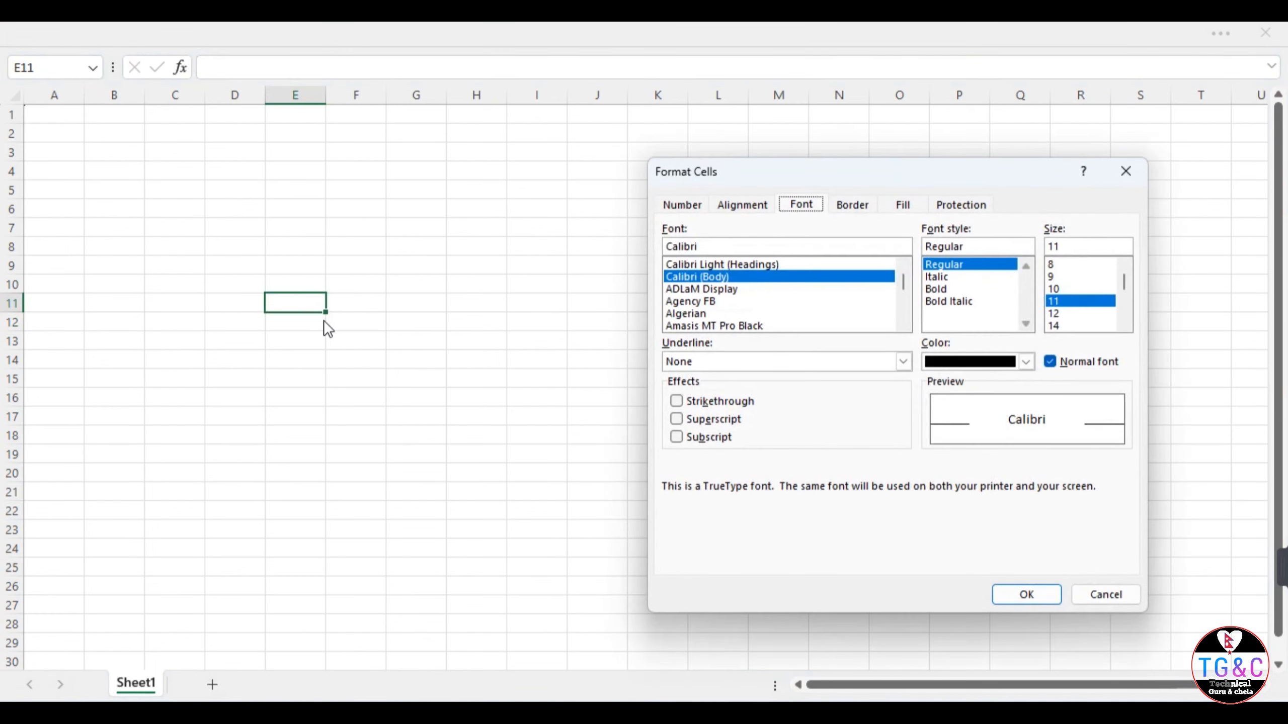
click(694, 207)
click(933, 305)
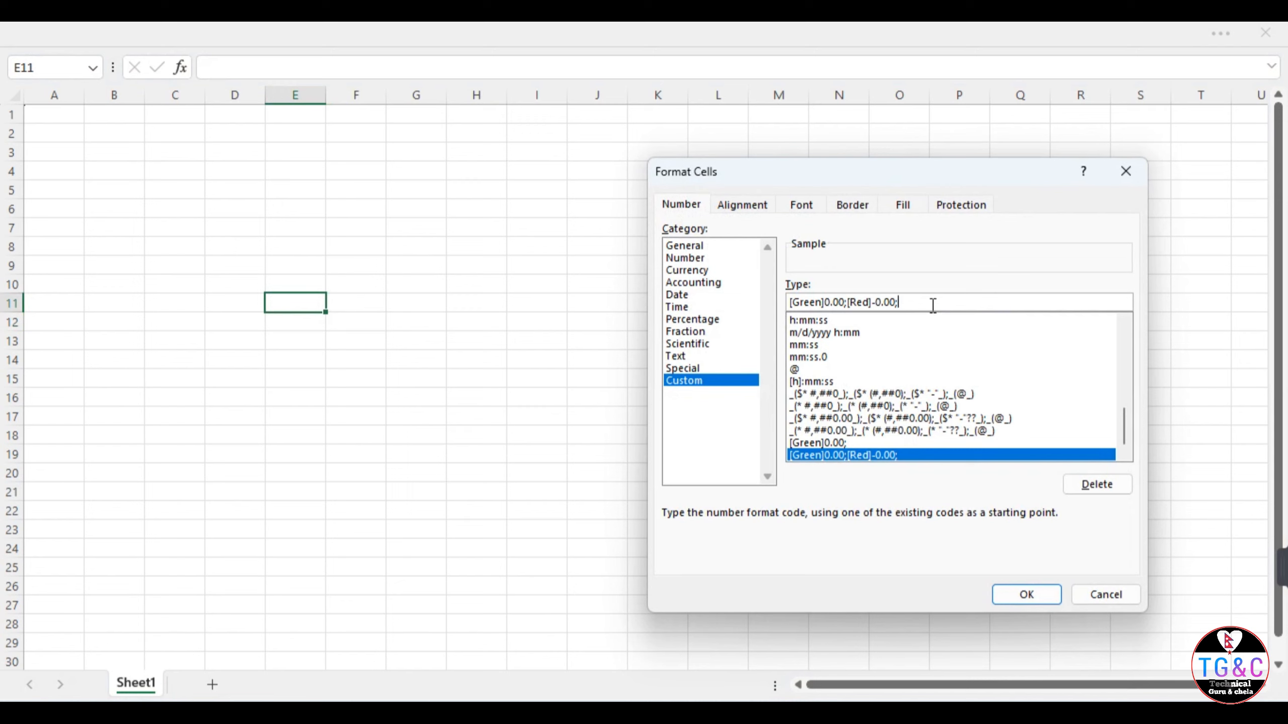
text([)
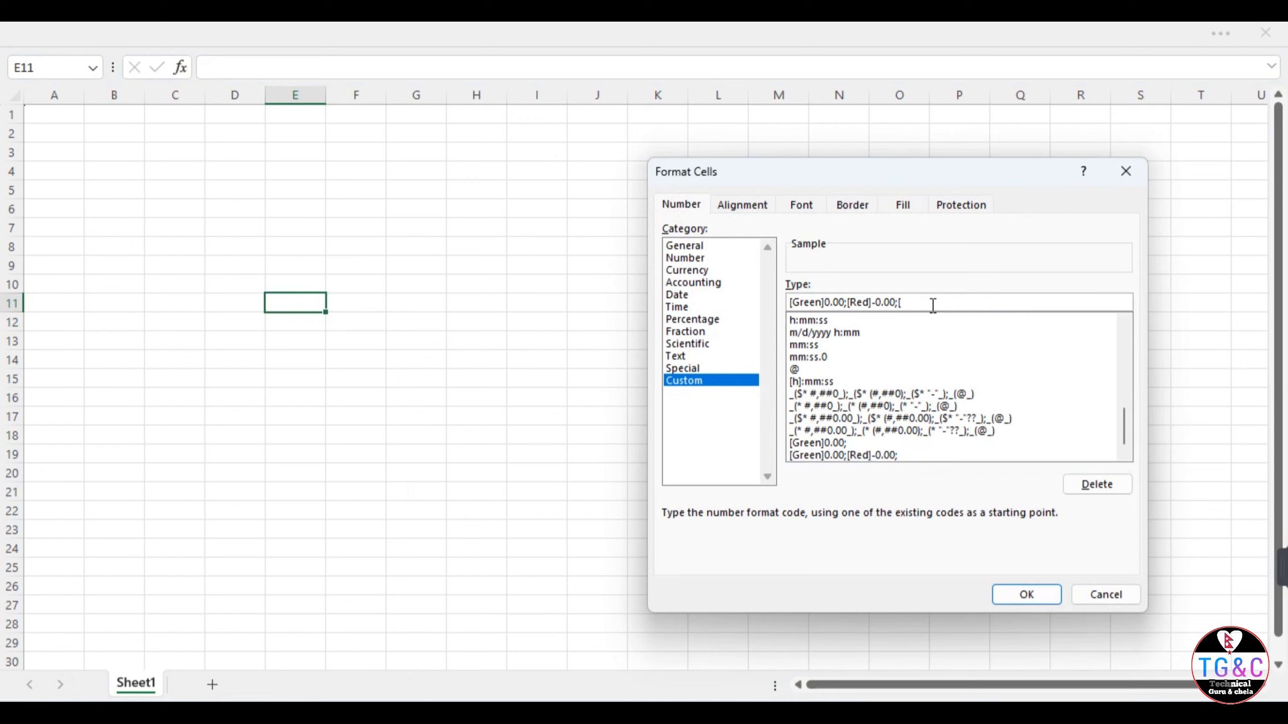
text(Blue)
text(])
text(0)
text(;)
text(00)
click(1024, 602)
Enter 0 in E11 to test the zero format
text(0)
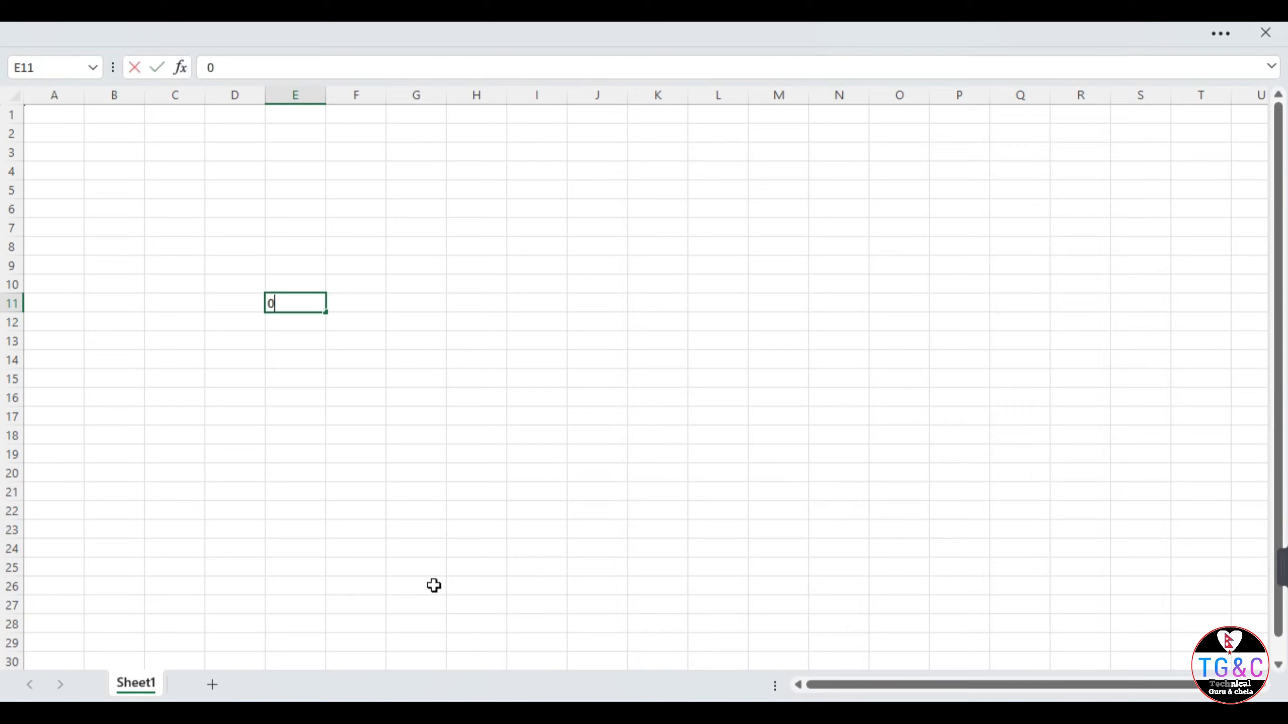
key(Return)
key(Up)
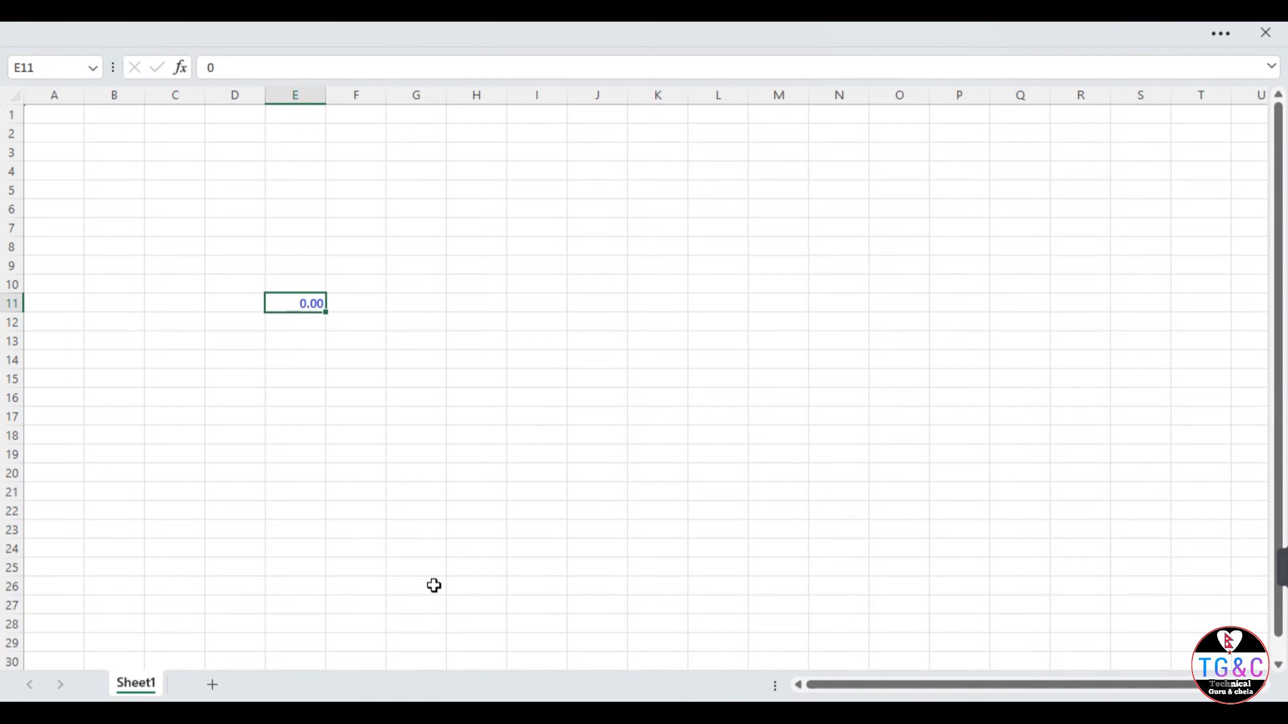
Append a yellow section for text to E11's custom number format, making it [Green]0.00;[Red]-0.00;[Blue]0.00;[yellow]
key(ctrl+1)
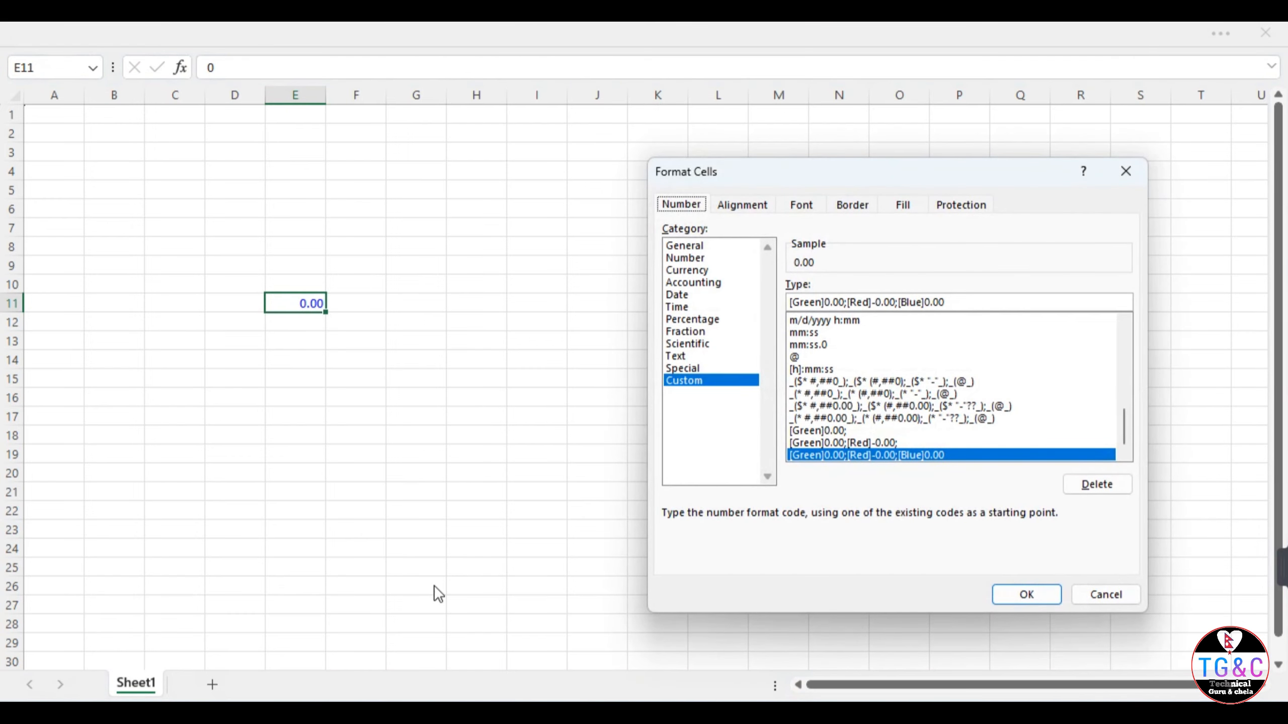
click(962, 307)
text(;[yellow)
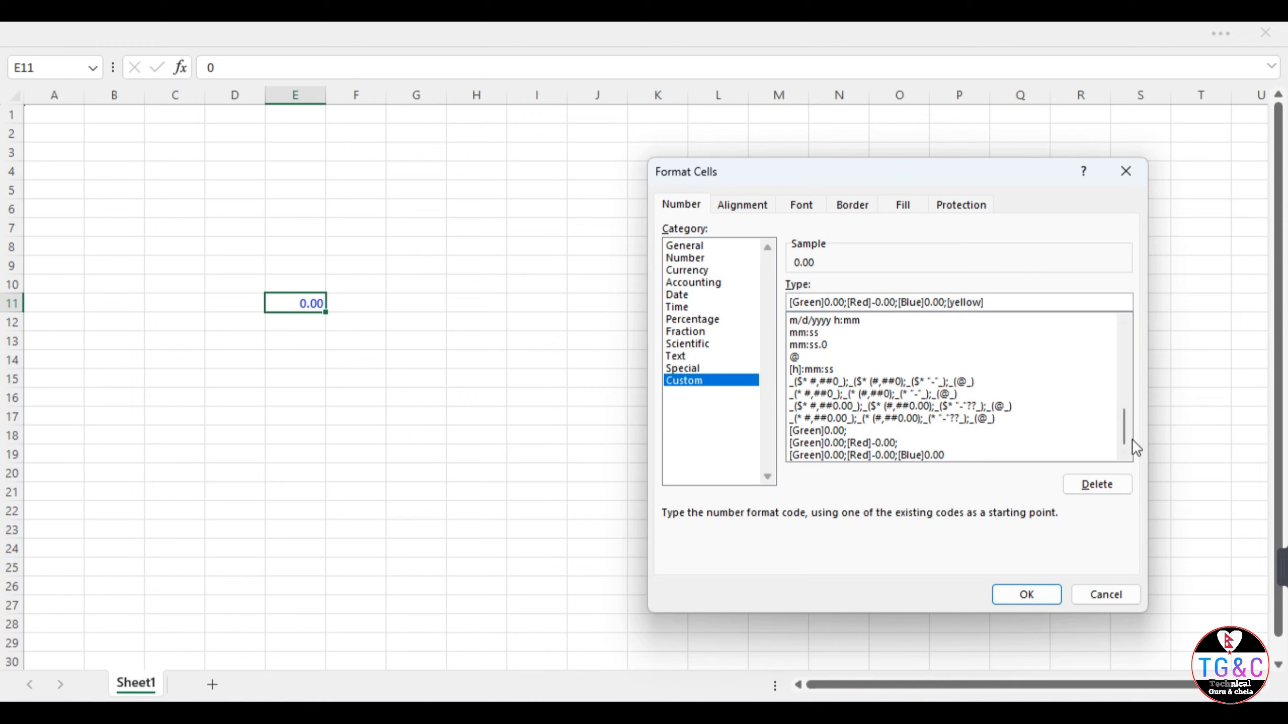
click(1028, 595)
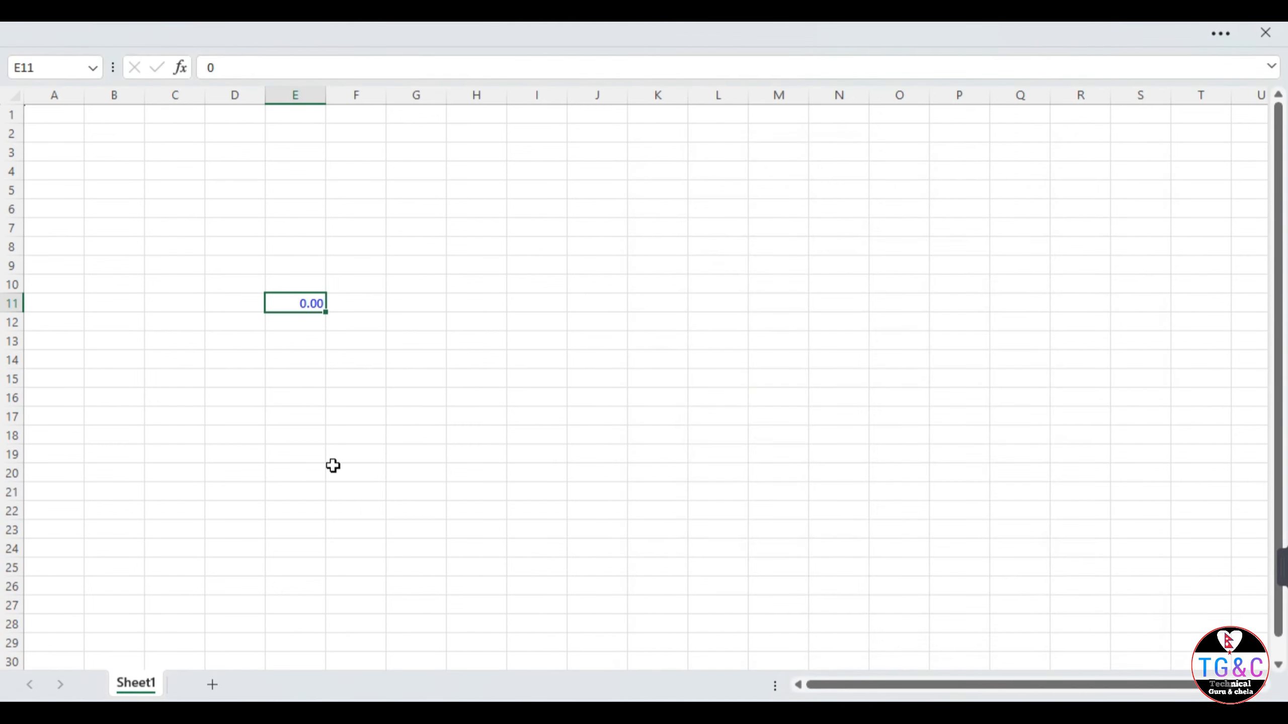
Enter the word "text" in E11 to test the text format
text(text)
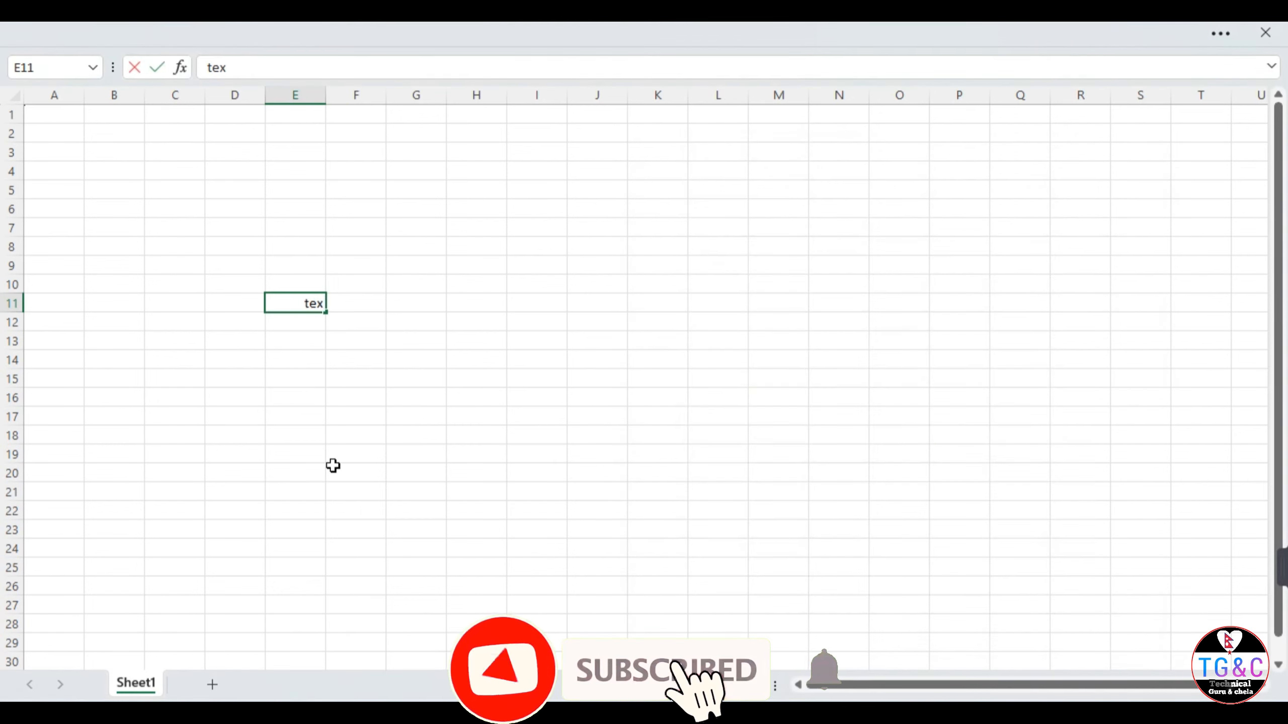
key(Return)
key(Up)
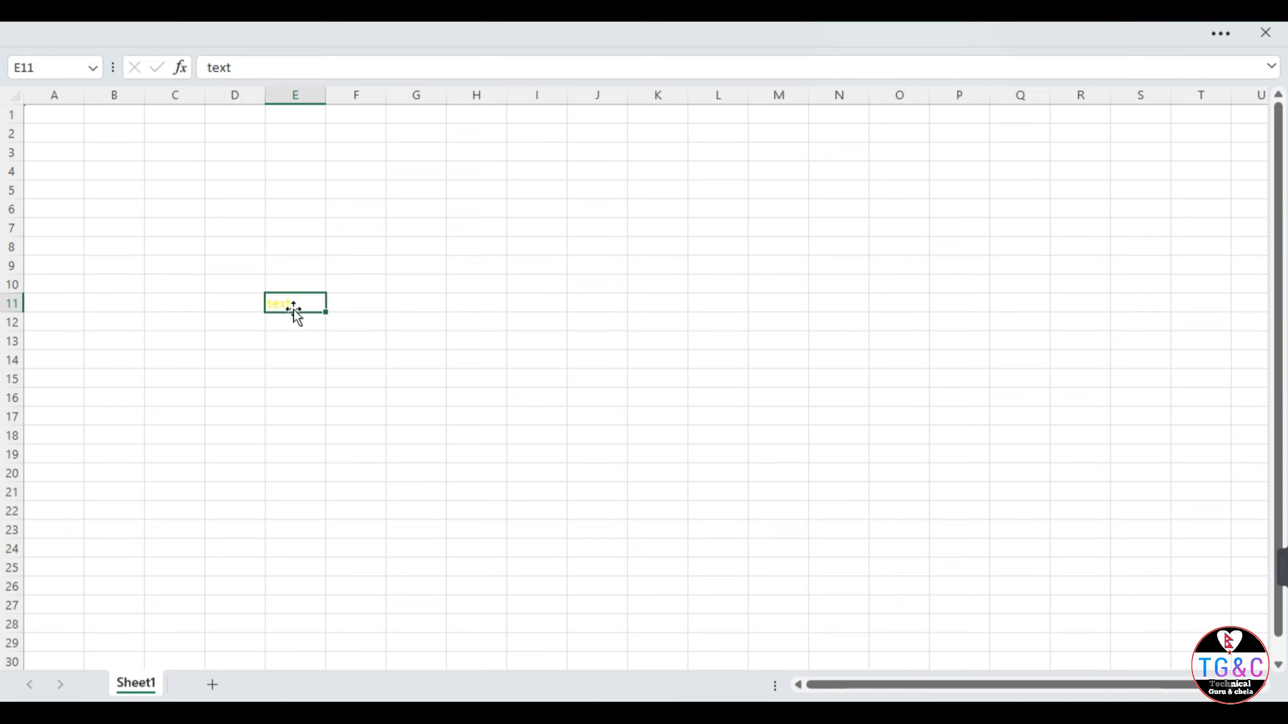
Replace the content of E11 with 90
text(90)
key(Return)
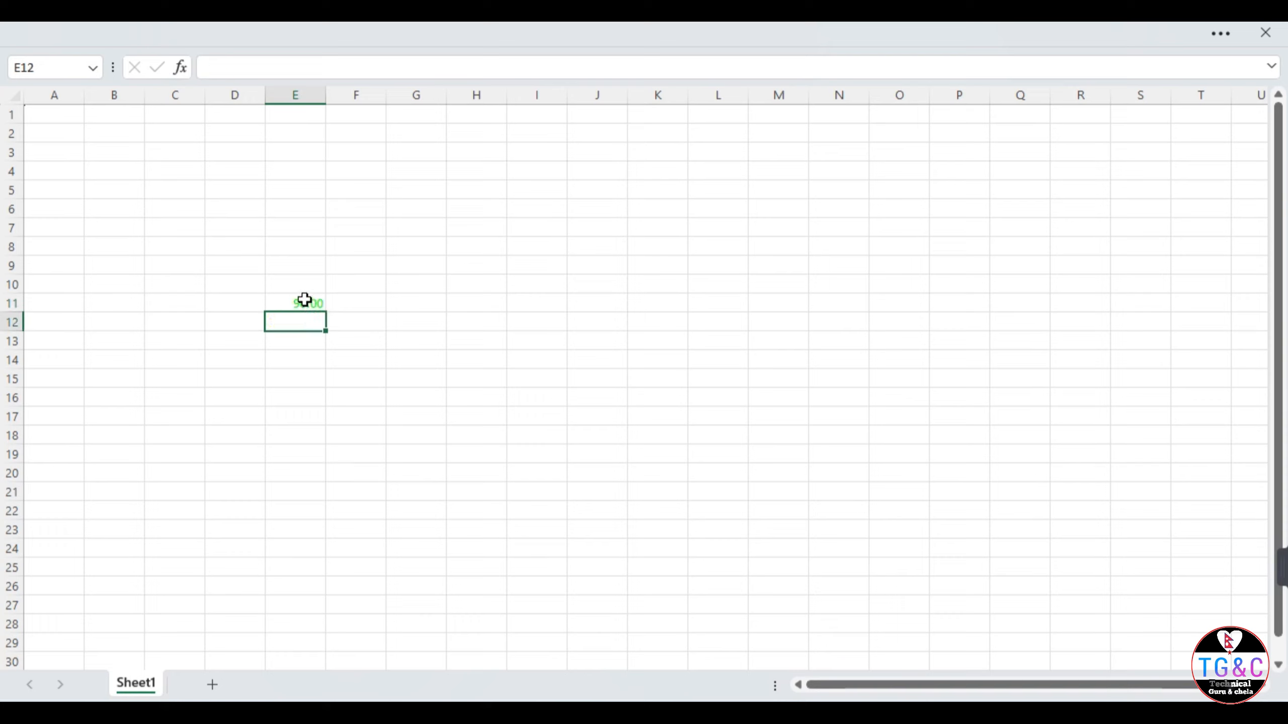
key(Up)
Enter 90 in the unformatted cell E13 for comparison and select that cell
click(304, 342)
text(0)
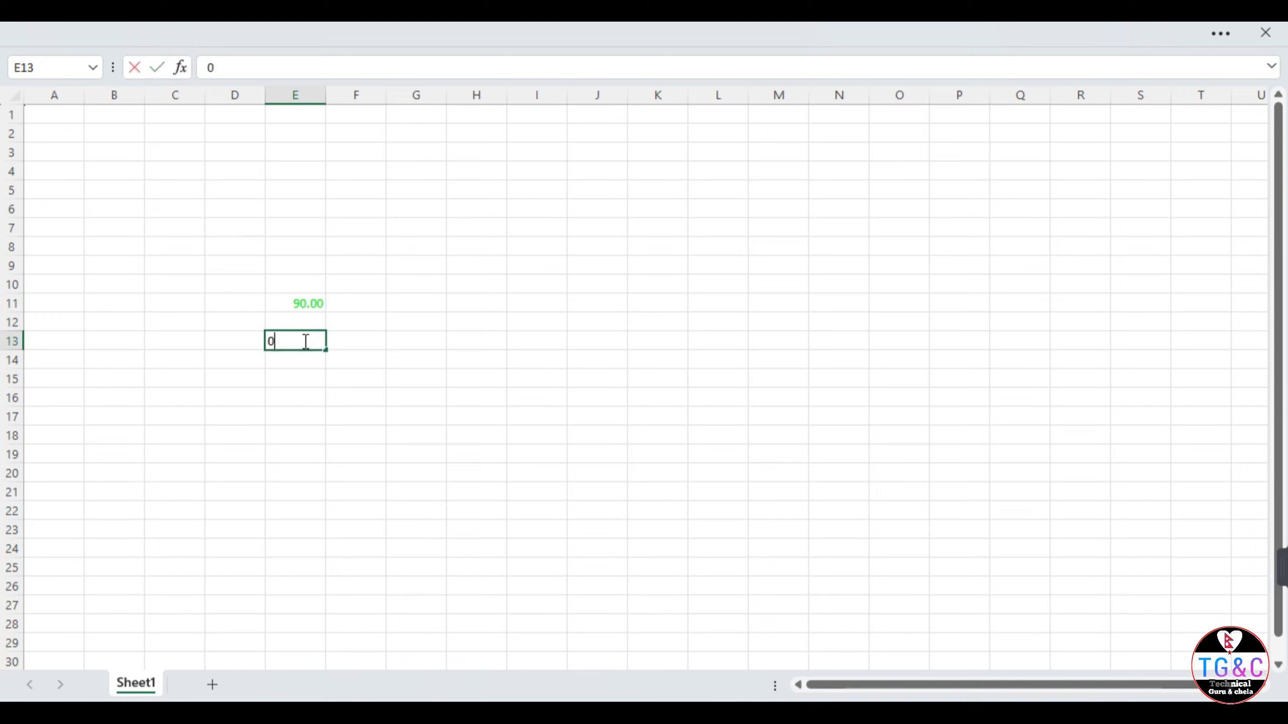
key(BackSpace)
text(9)
key(BackSpace)
text(90)
key(Return)
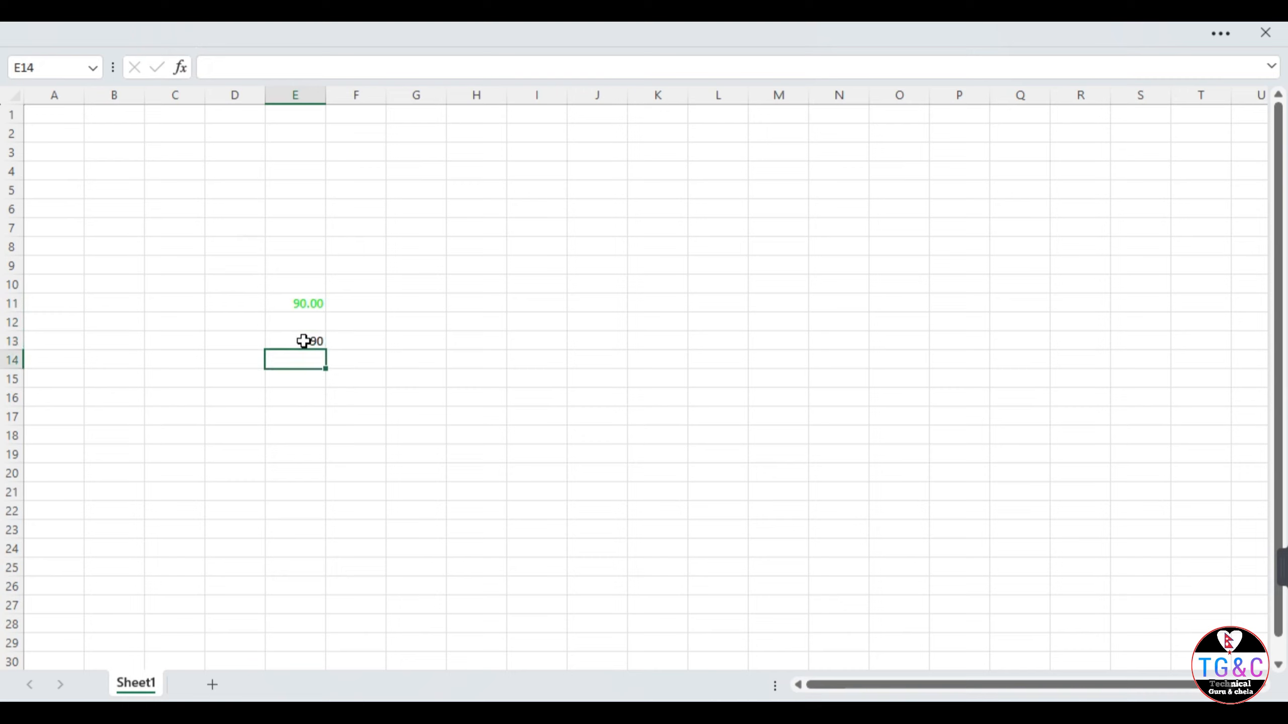
click(303, 341)
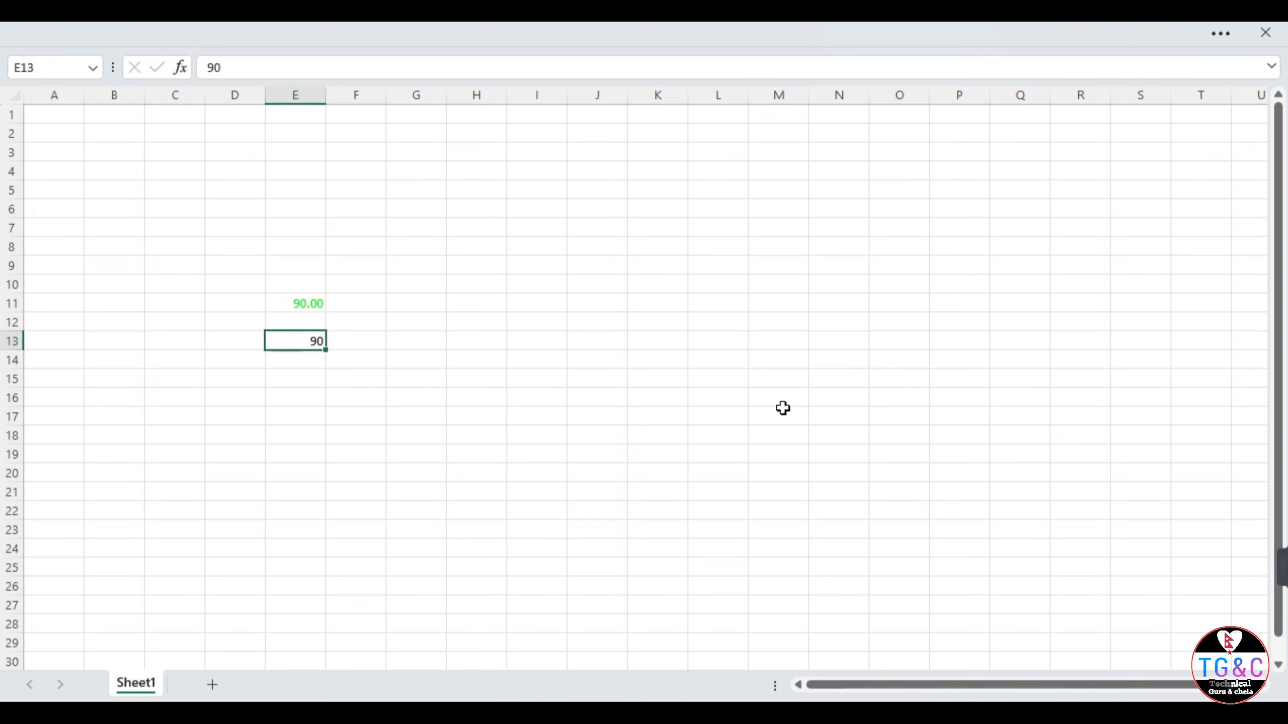
Clear the comparison value from E13 and select E11
key(Delete)
click(343, 320)
click(298, 307)
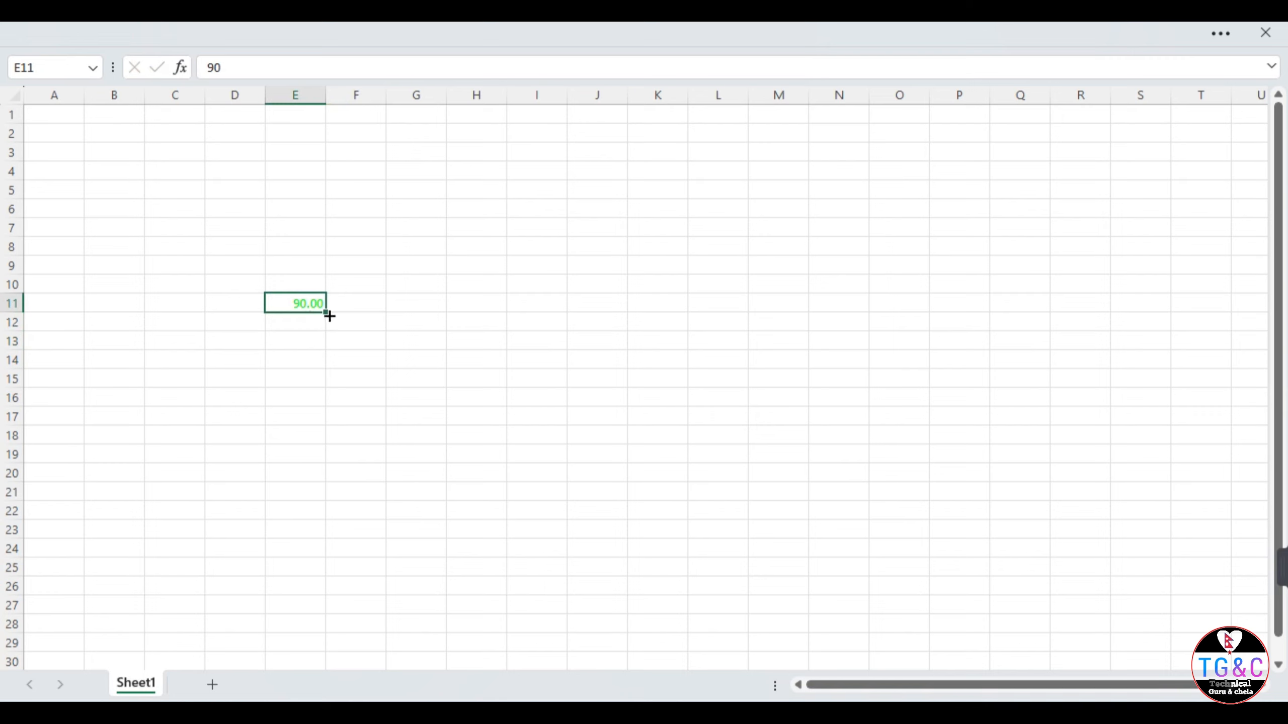
Fill E11's value and format across E11:J25, and clear the values from that range
drag(325, 312, 319, 580)
click(308, 302)
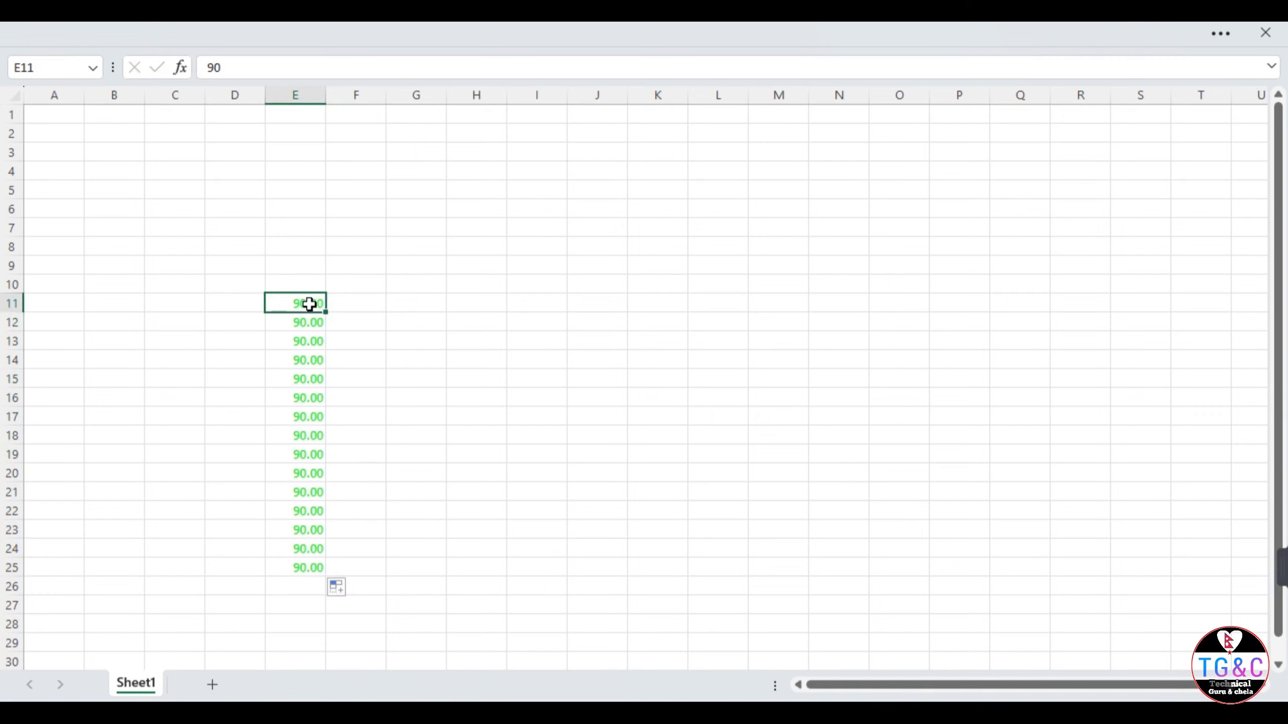
click(319, 320)
click(315, 303)
drag(326, 312, 613, 580)
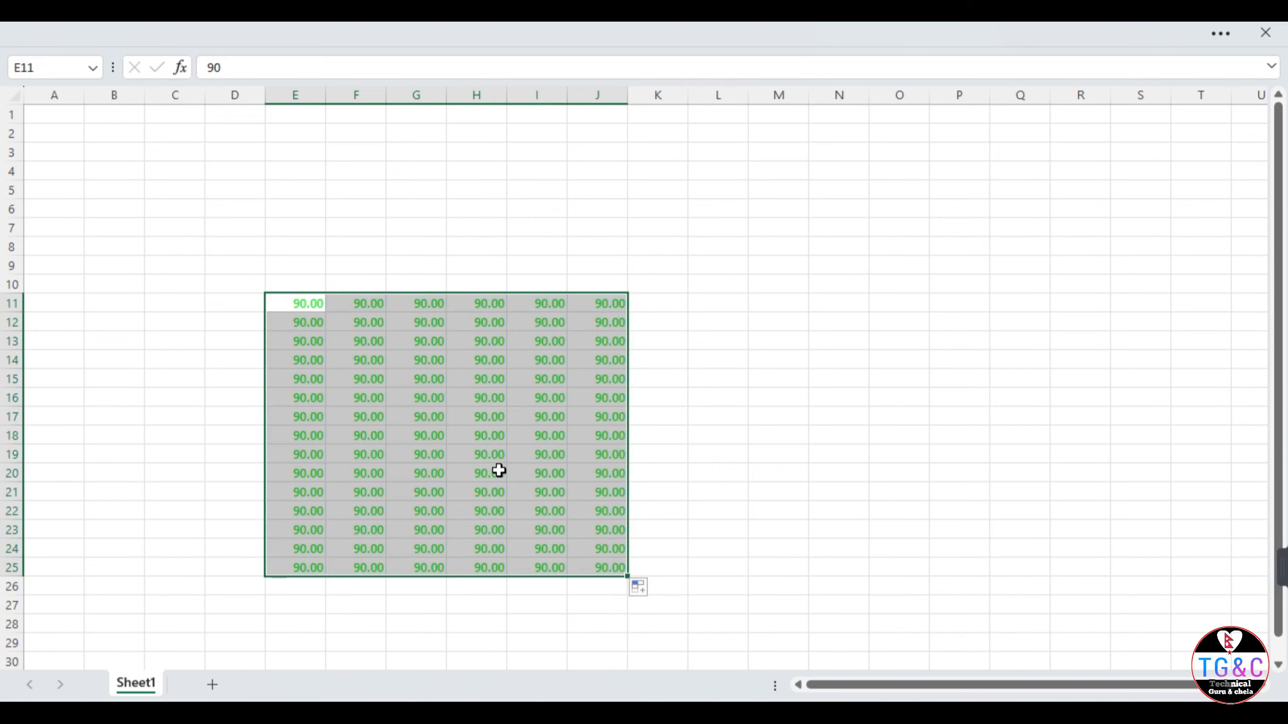
key(Delete)
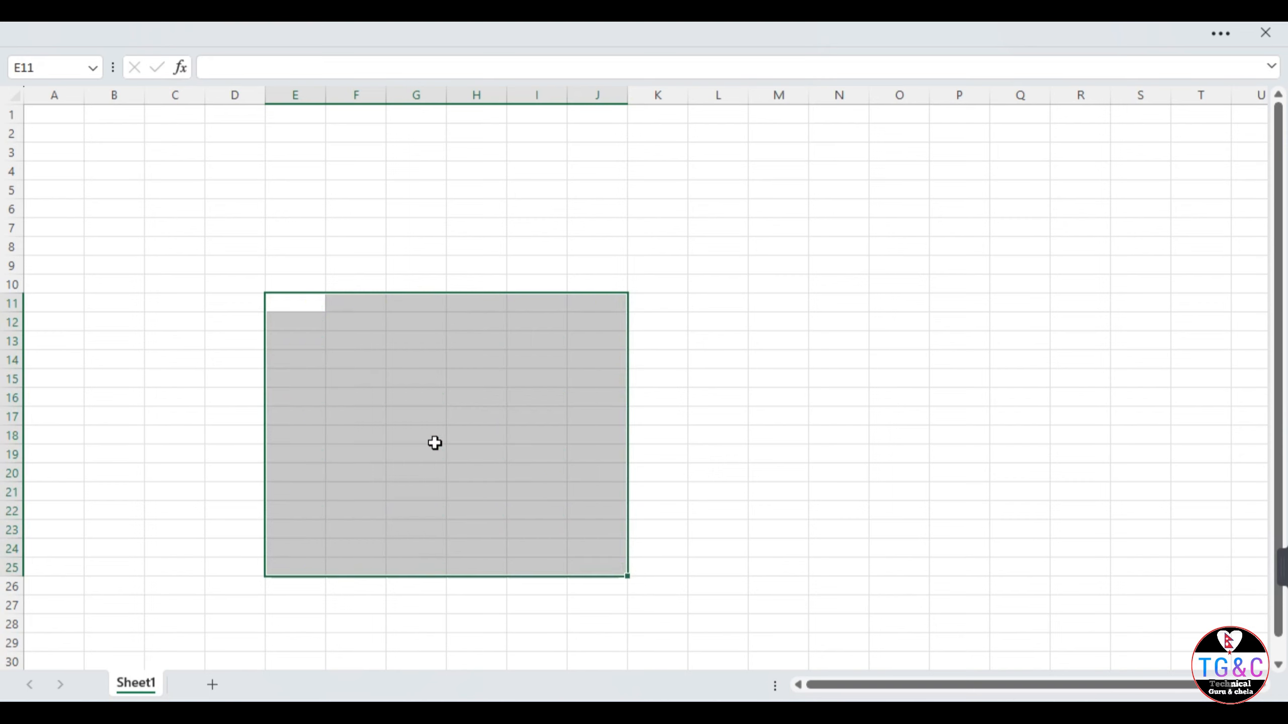
Test the copied format with -98 in G18, 90 in G16 and "room" in G17, and clear G16:G18
click(434, 443)
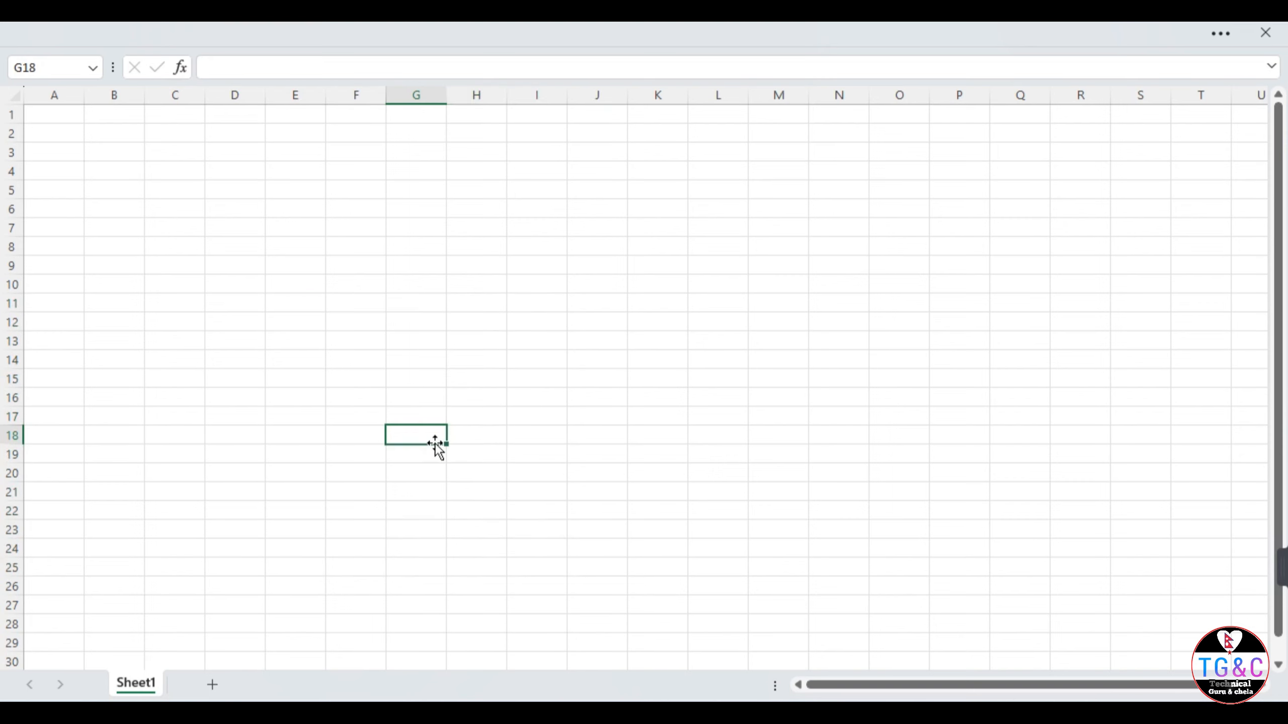
text(-98)
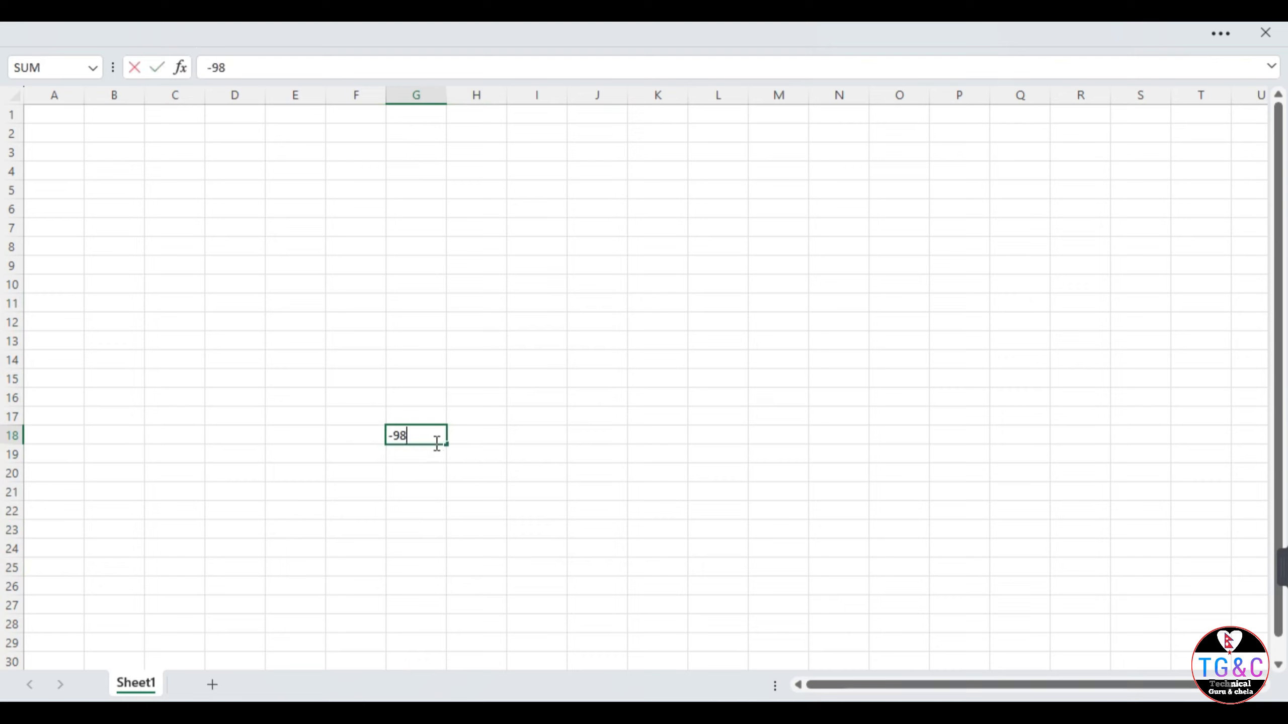
key(Return)
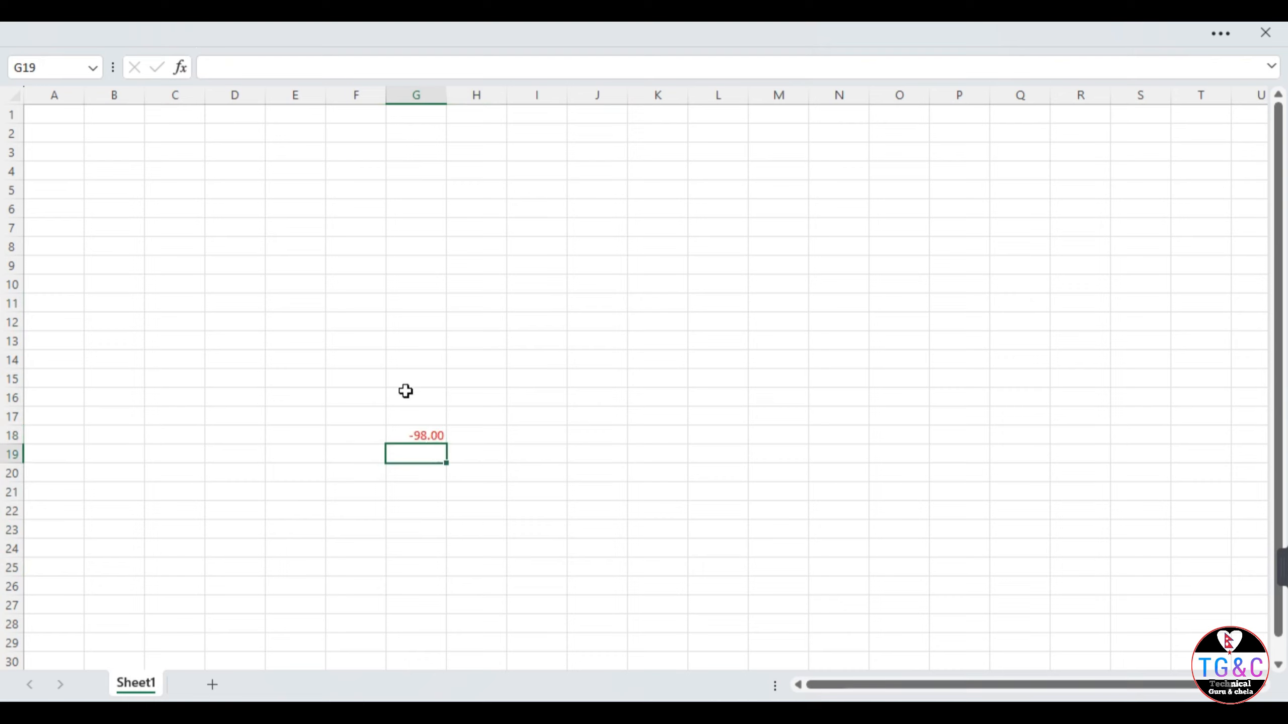
click(406, 390)
text(90)
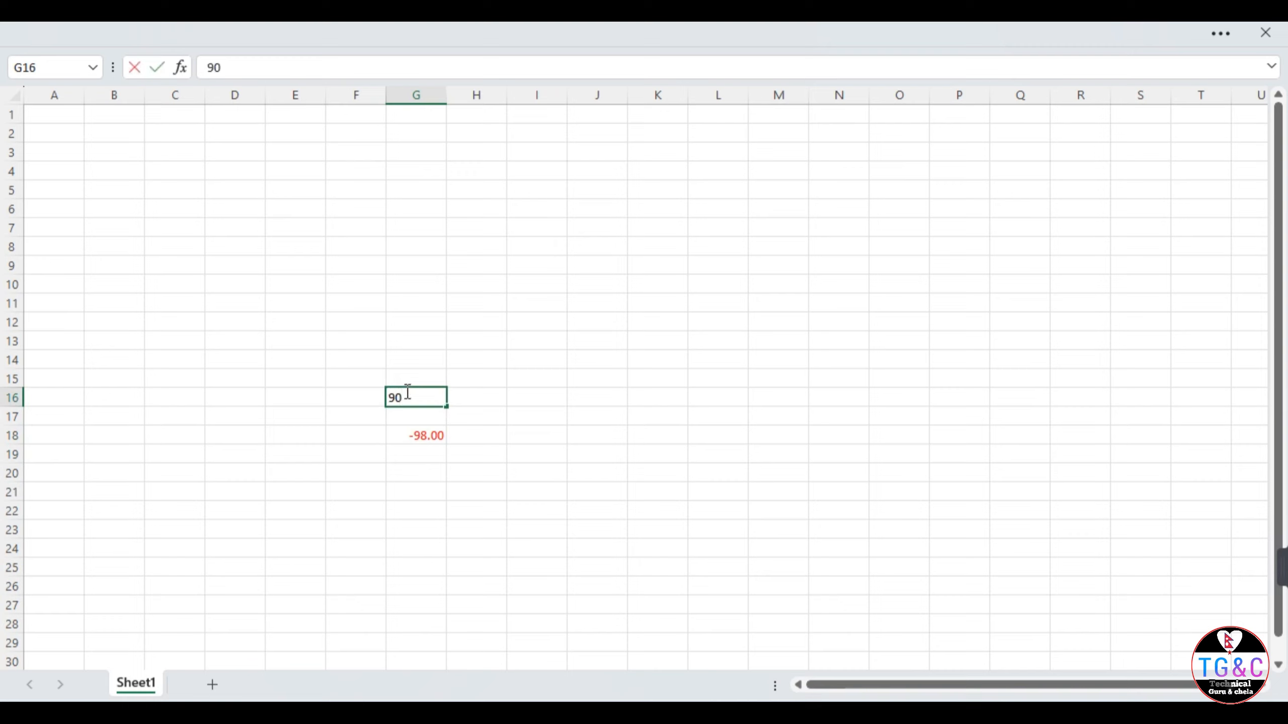
key(Return)
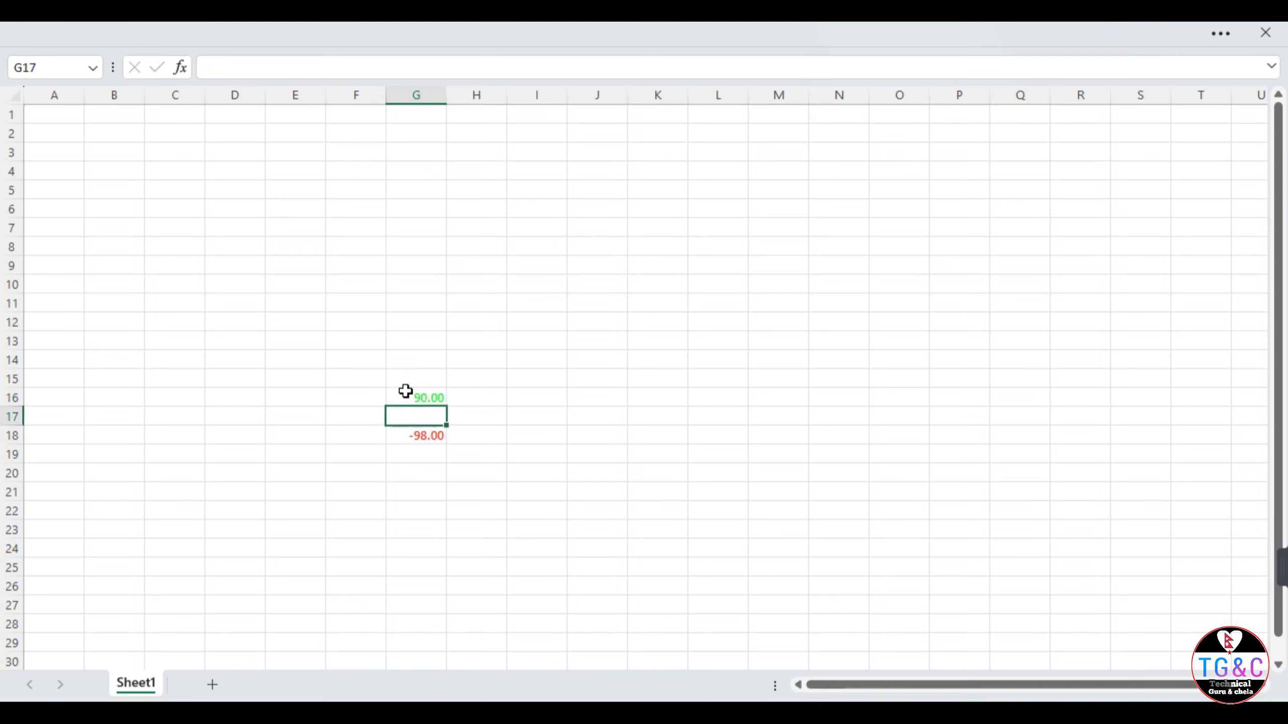
text(room)
key(Return)
drag(405, 398, 425, 438)
key(Delete)
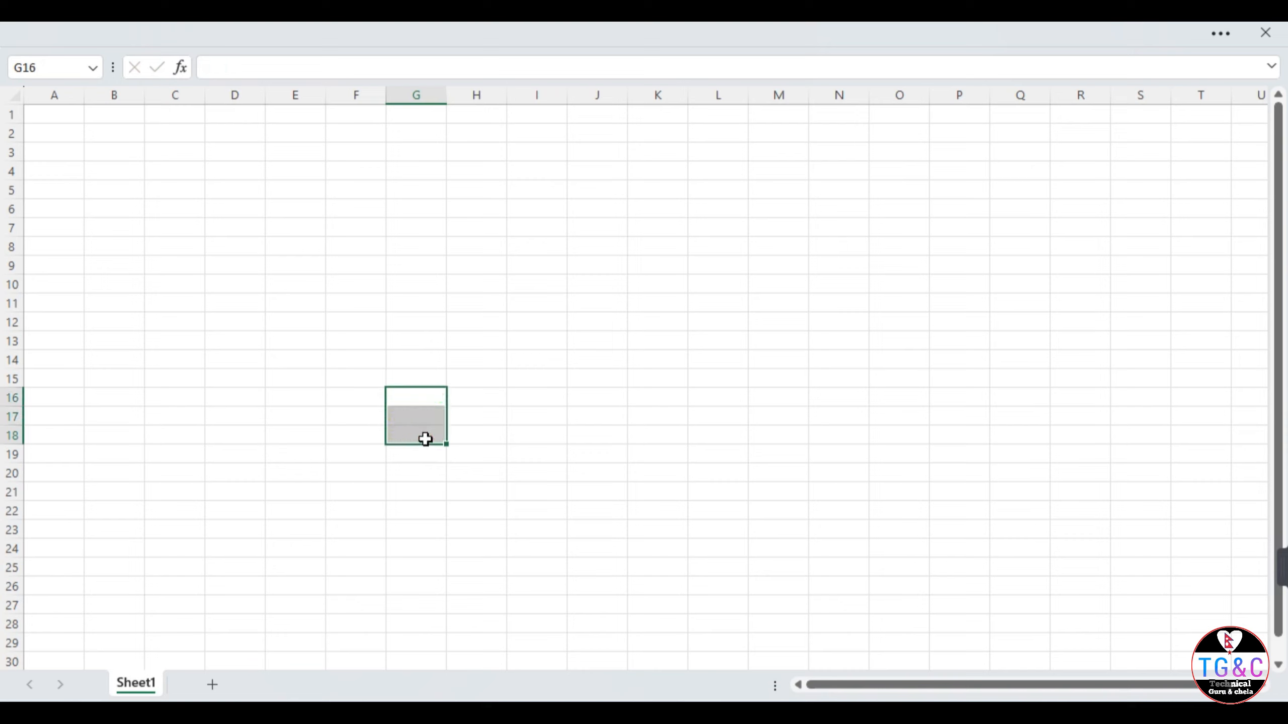
click(277, 234)
drag(277, 235, 486, 479)
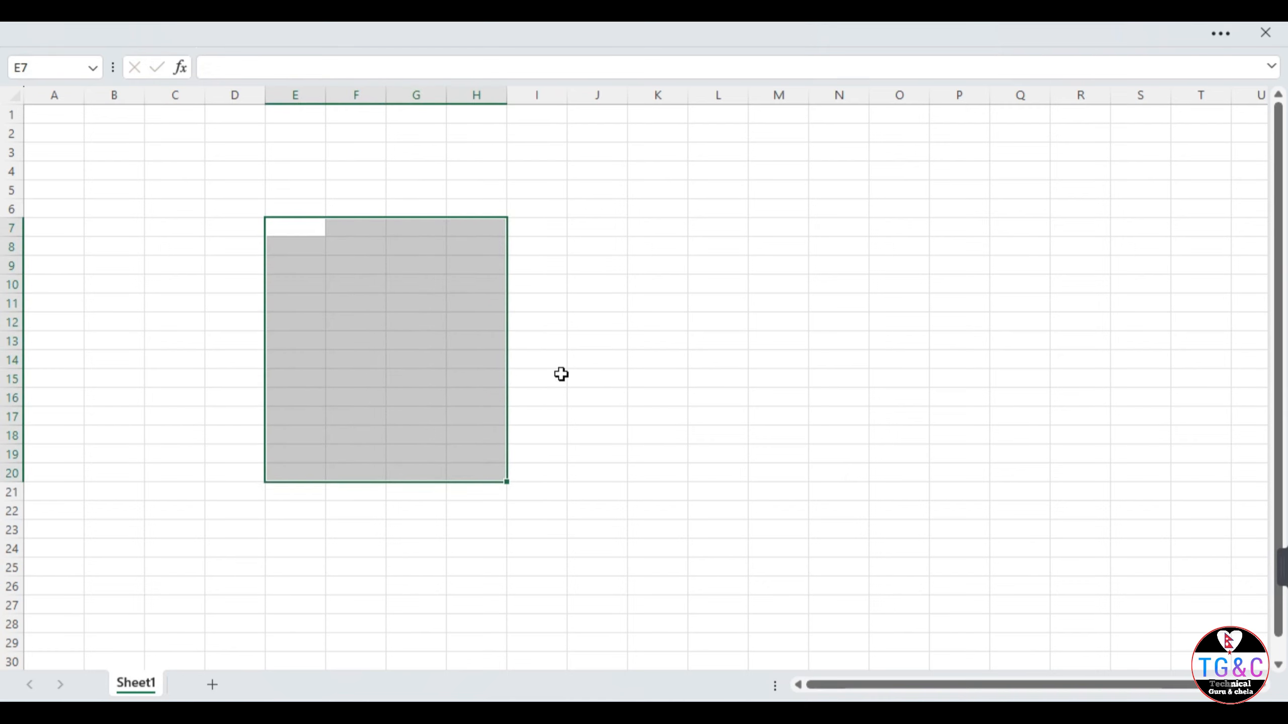
click(293, 514)
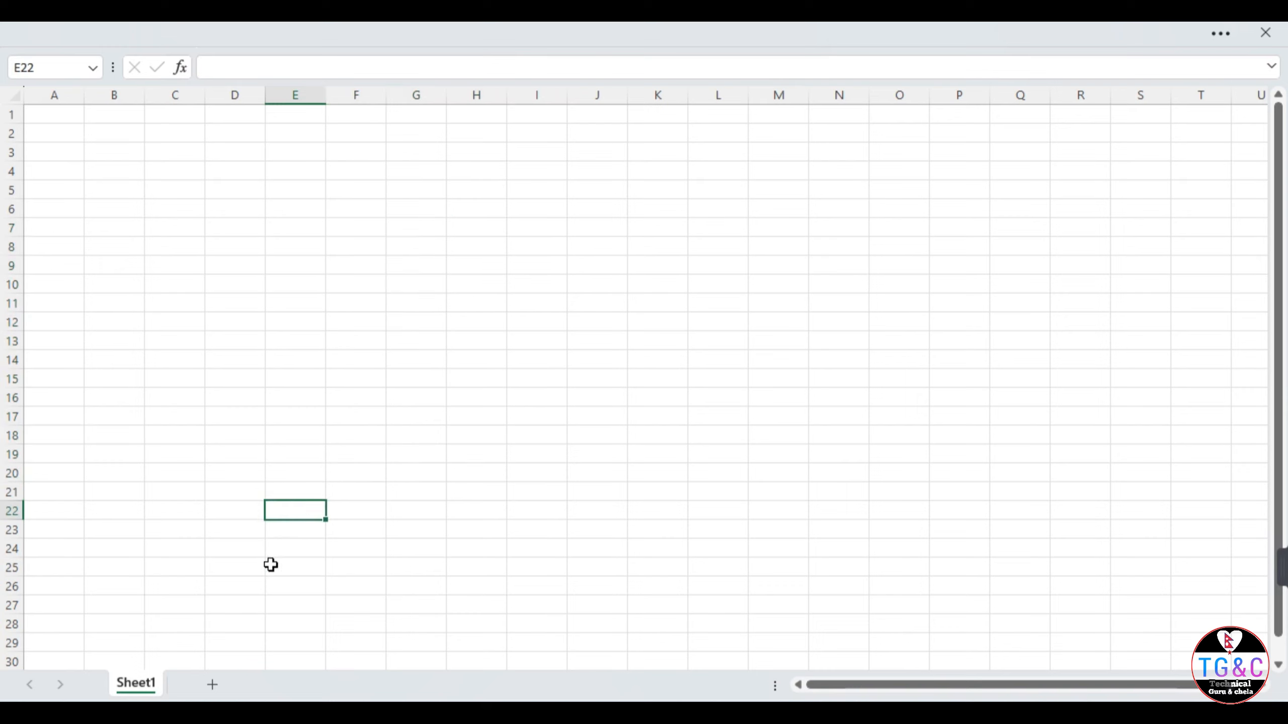
click(379, 301)
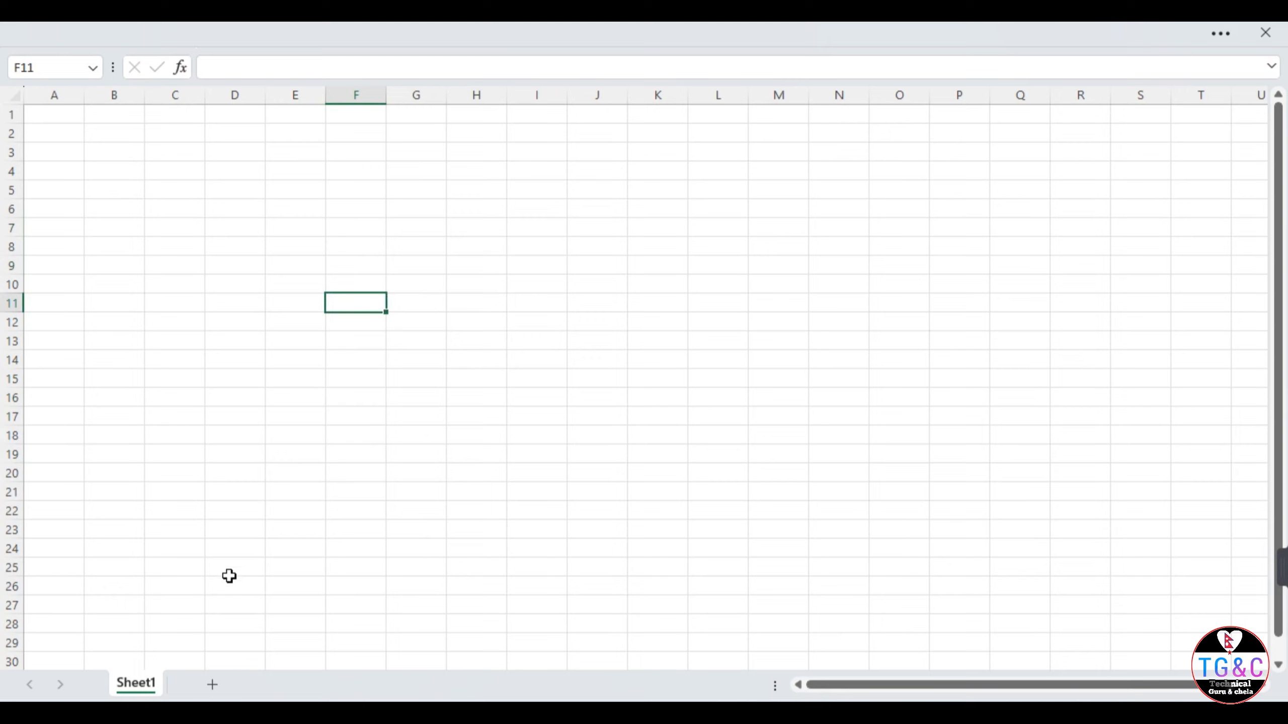
Add a new worksheet and select cell D10 on it
click(211, 684)
click(194, 313)
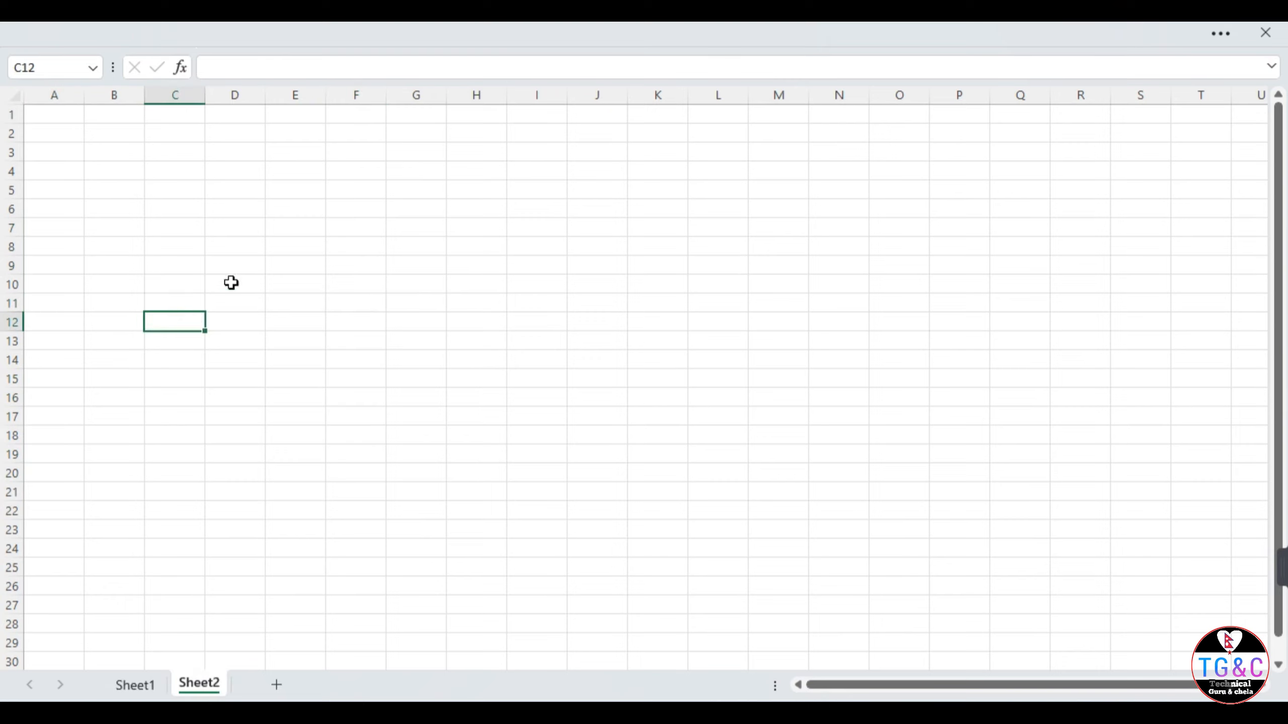
click(243, 279)
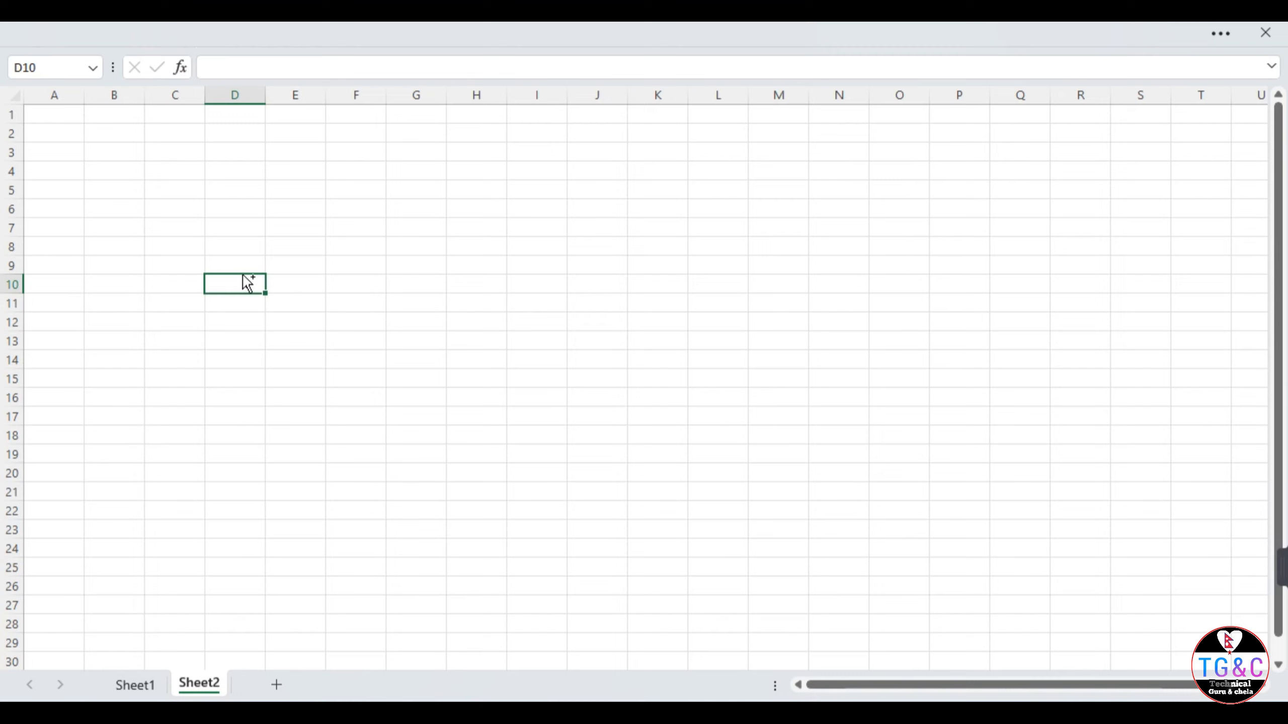
Start a custom number format for D10, replacing General with the first conditional section [>=40][gree]0.00;
key(ctrl+1)
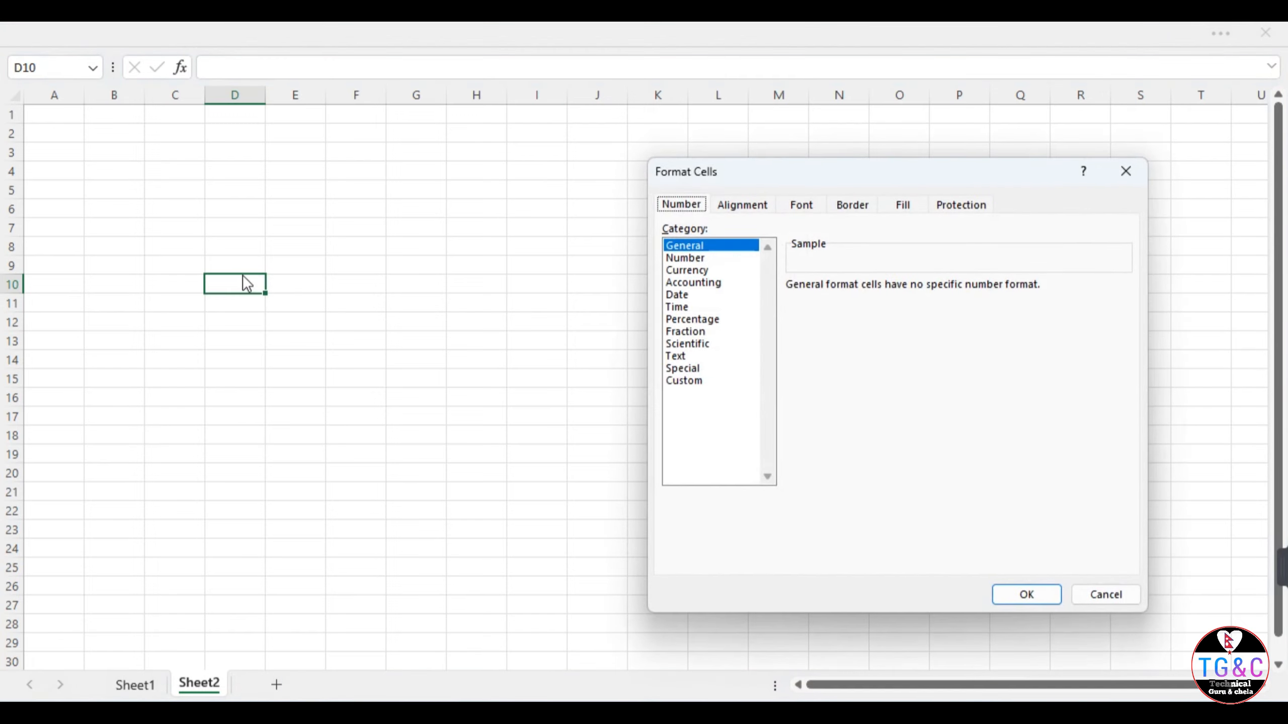
click(690, 383)
click(853, 302)
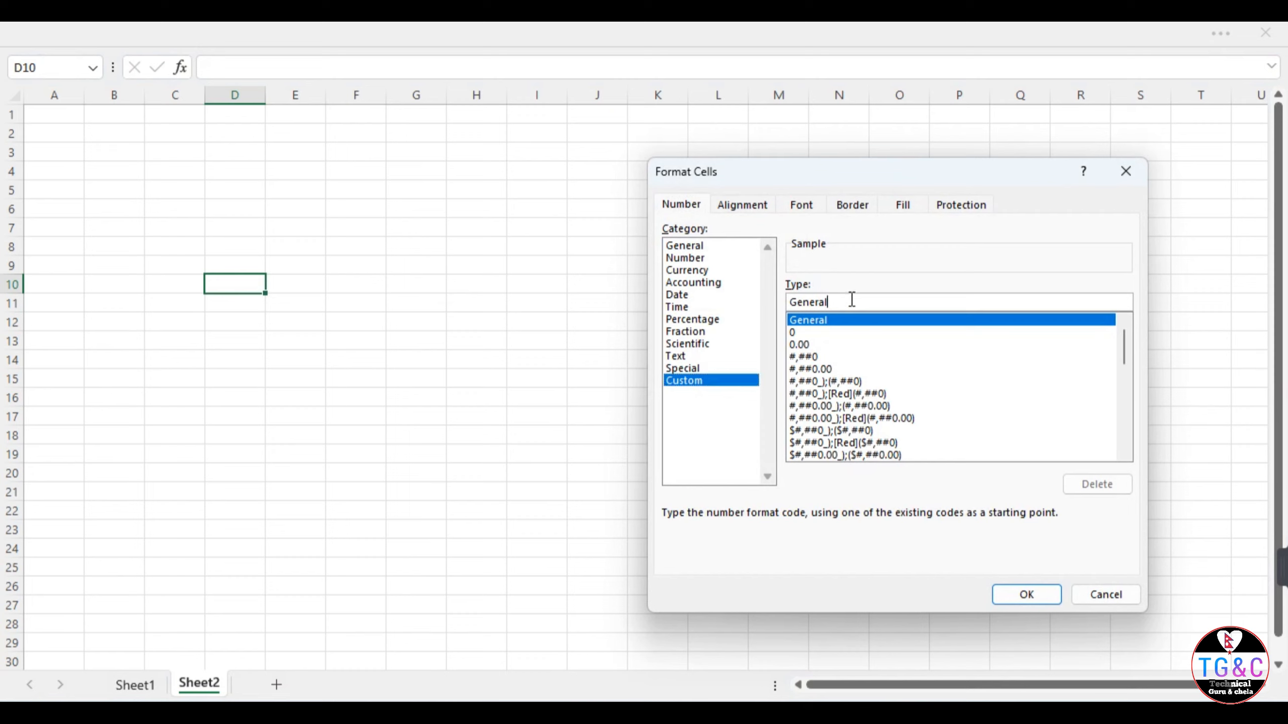
key(BackSpace)
key(BackSpace)
key(BackSpace)
key(BackSpace)
key(BackSpace)
key(BackSpace)
key(BackSpace)
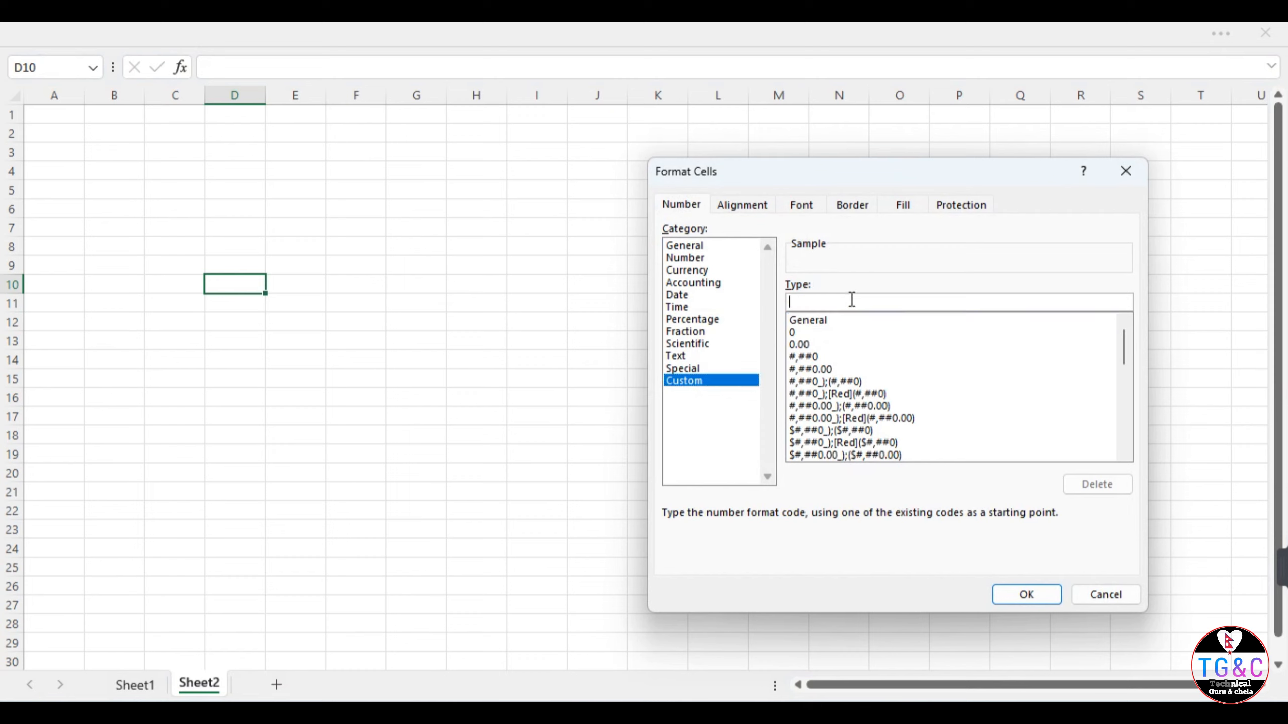
text([> =)
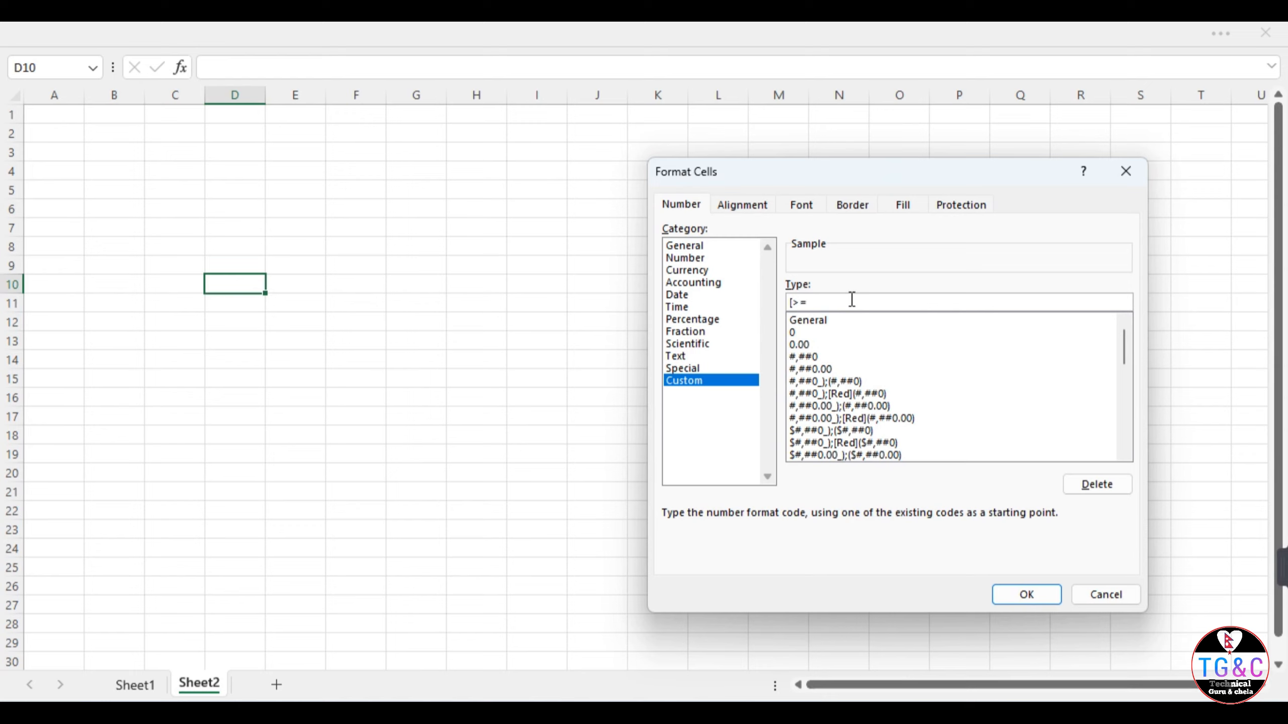
text(40][green)
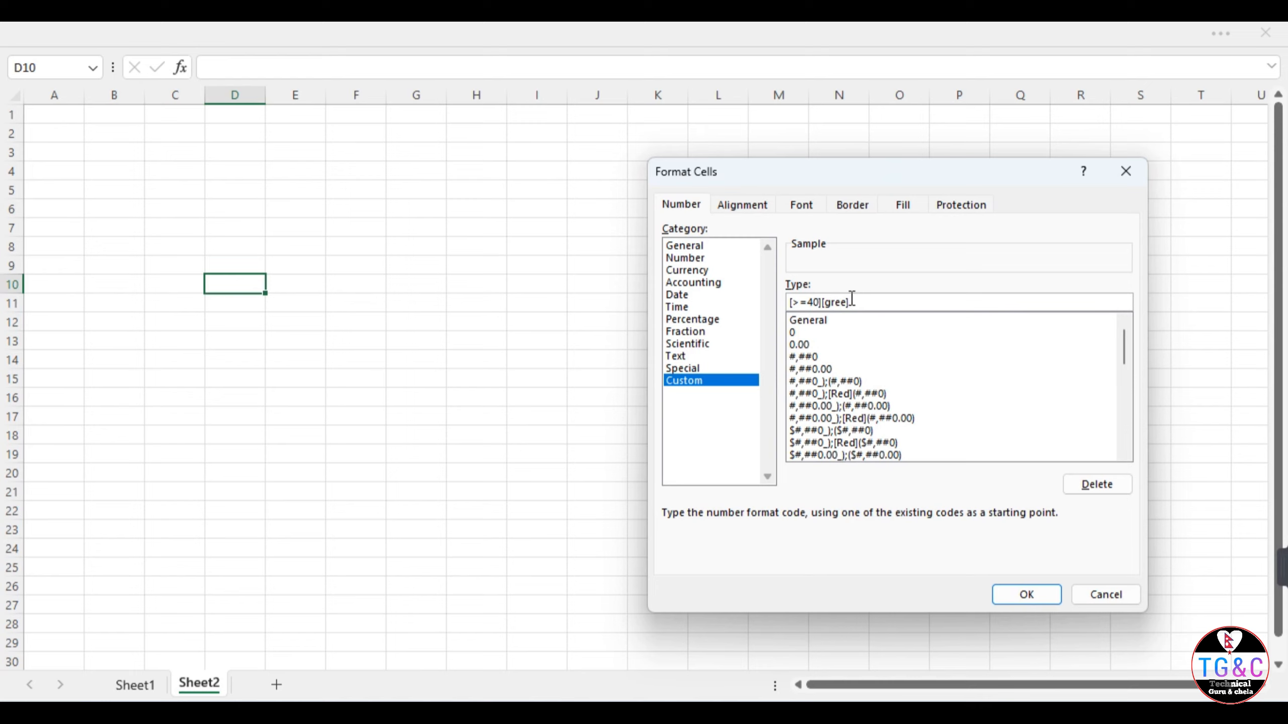
text(0.00;)
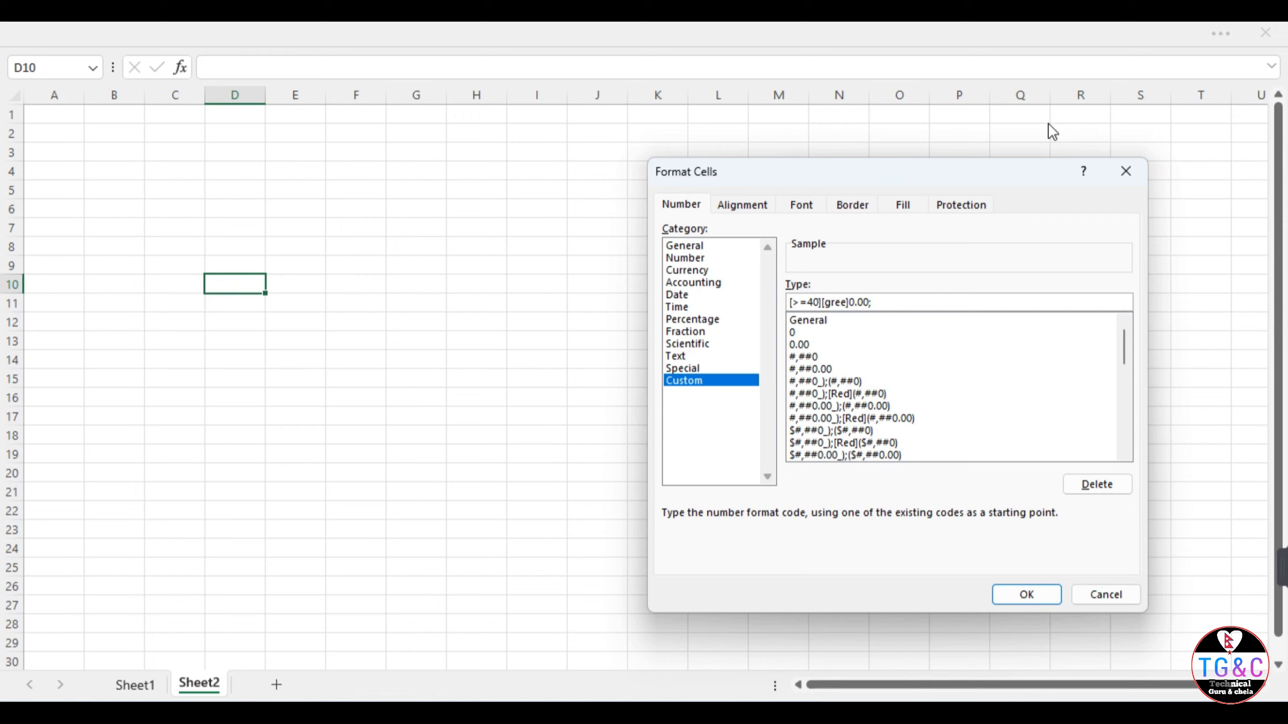
Append the section [<40][red]0.00 to D10's custom number format and try to apply it
text([<40][red])
key(Return)
key(Return)
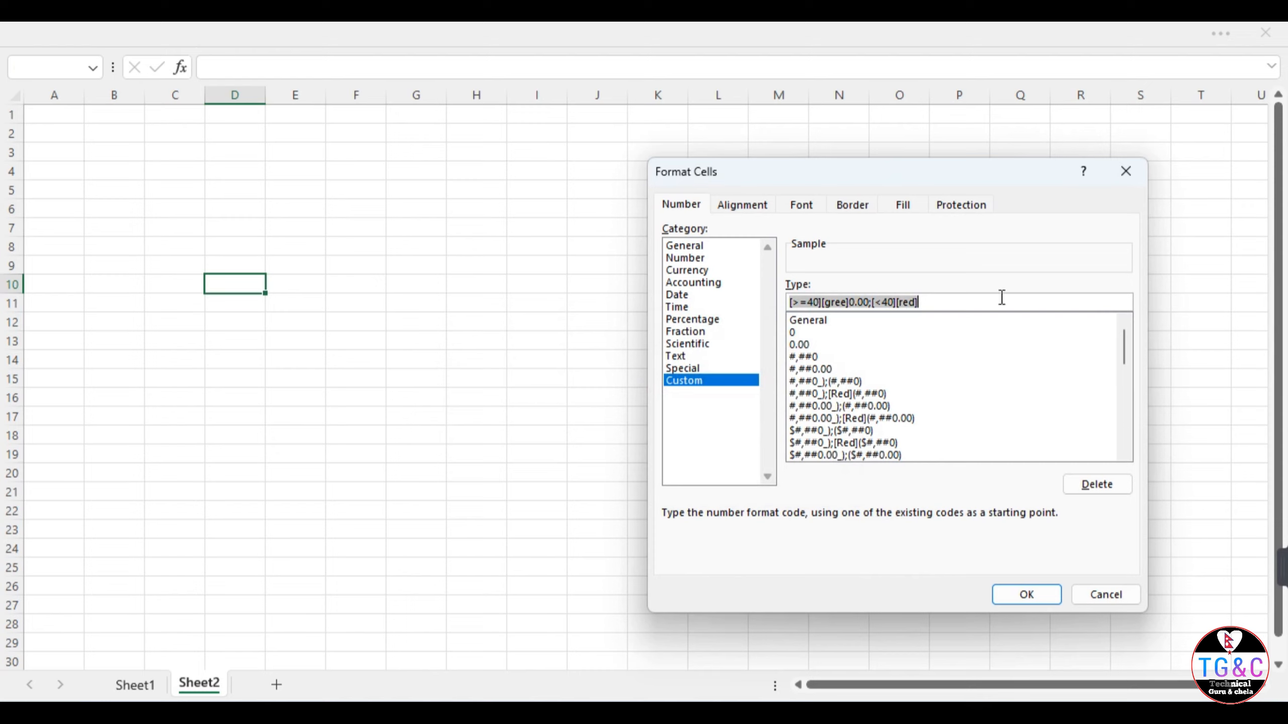
click(925, 301)
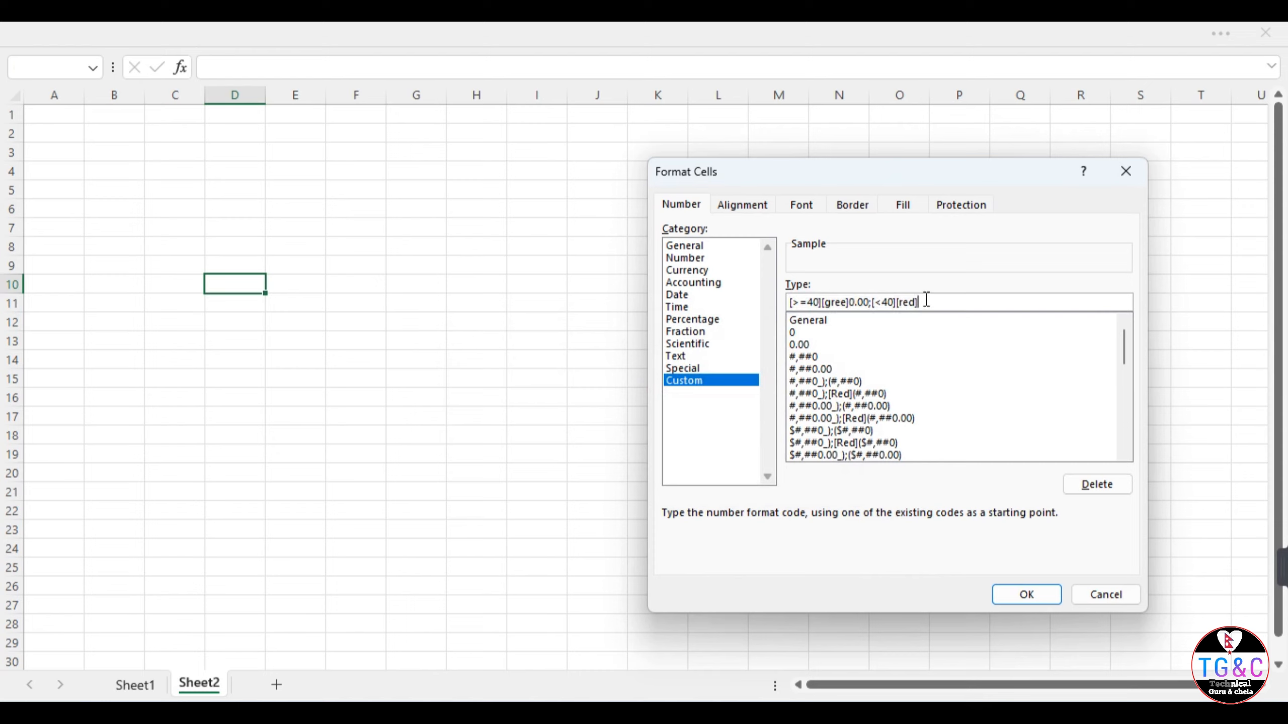
text(0.00)
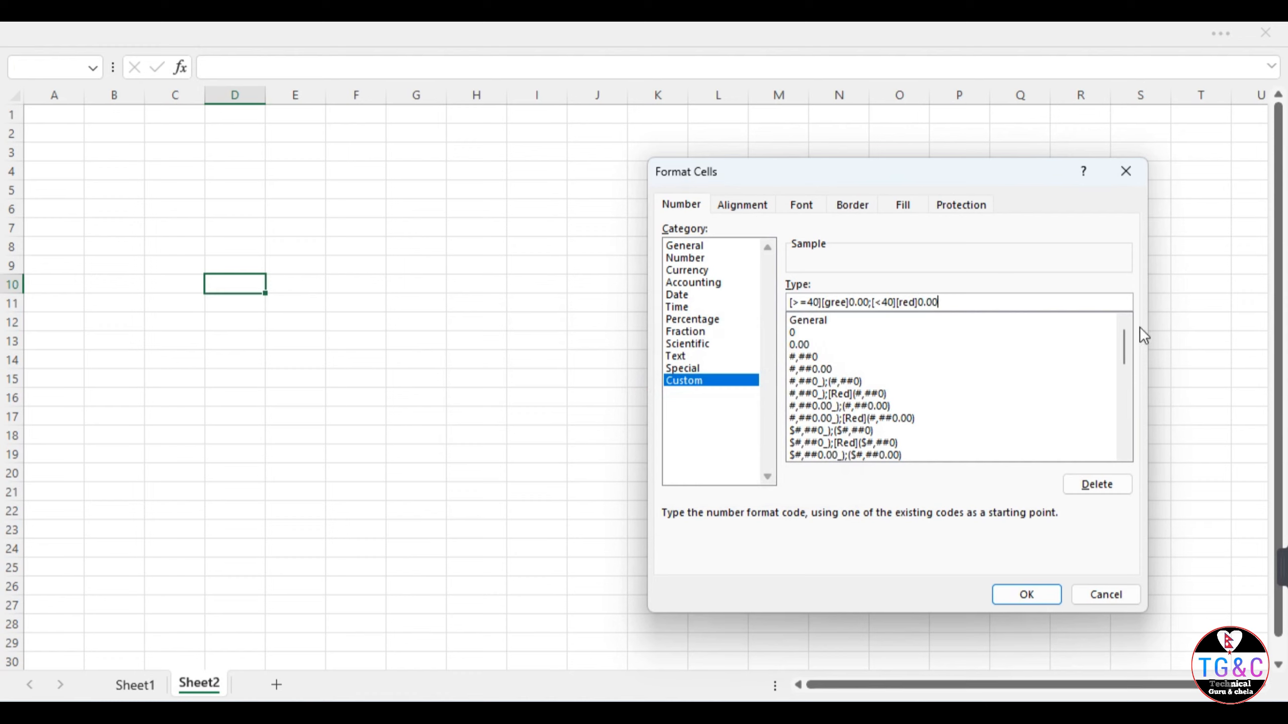
key(Return)
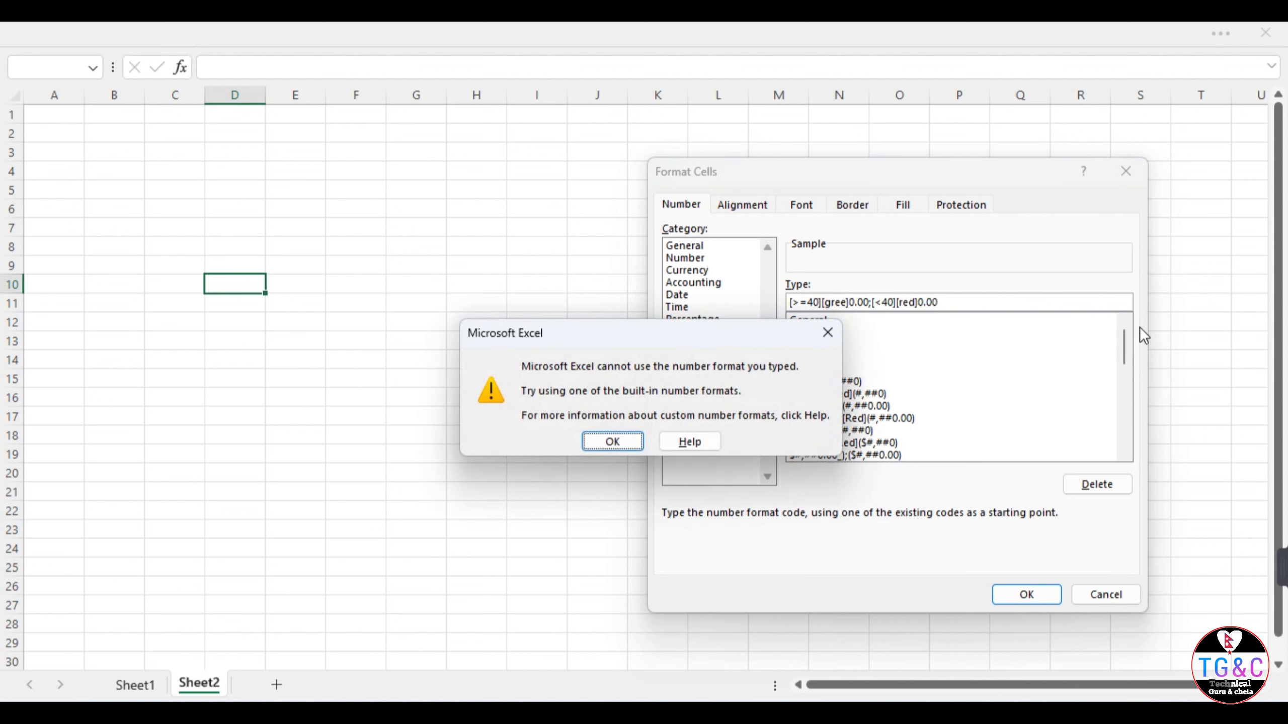
Correct the misspelled colour to green and apply [>=40][green]0.00;[<40][red]0.00; as D10's number format
key(Return)
click(846, 302)
text(n)
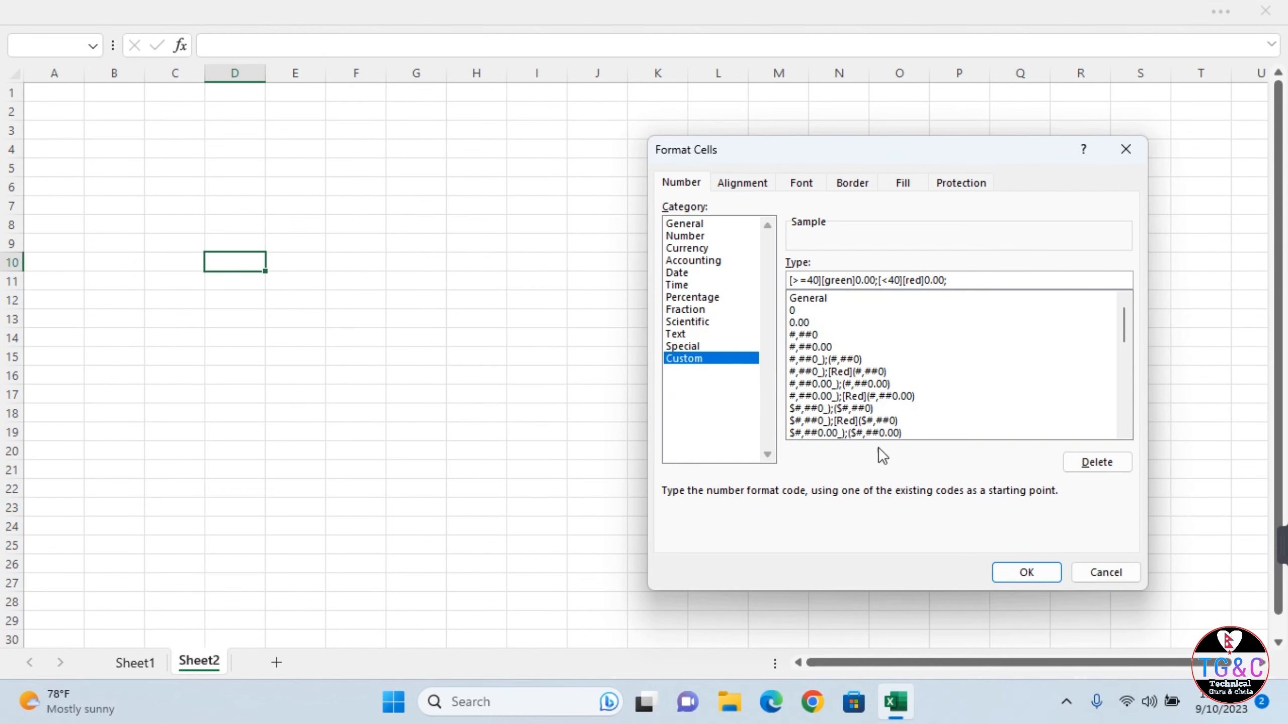
click(1032, 568)
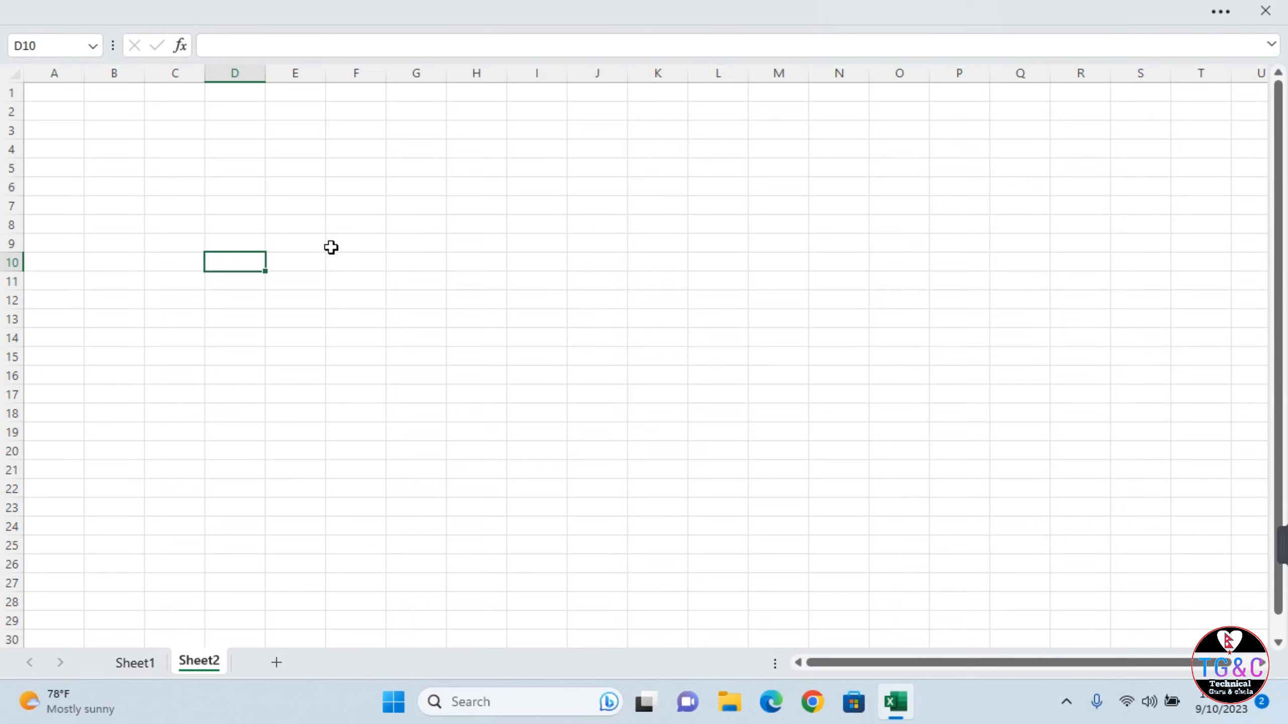
Test the conditional colour format by entering 40, 39 and finally 100 in D10
text(40)
key(Return)
key(Up)
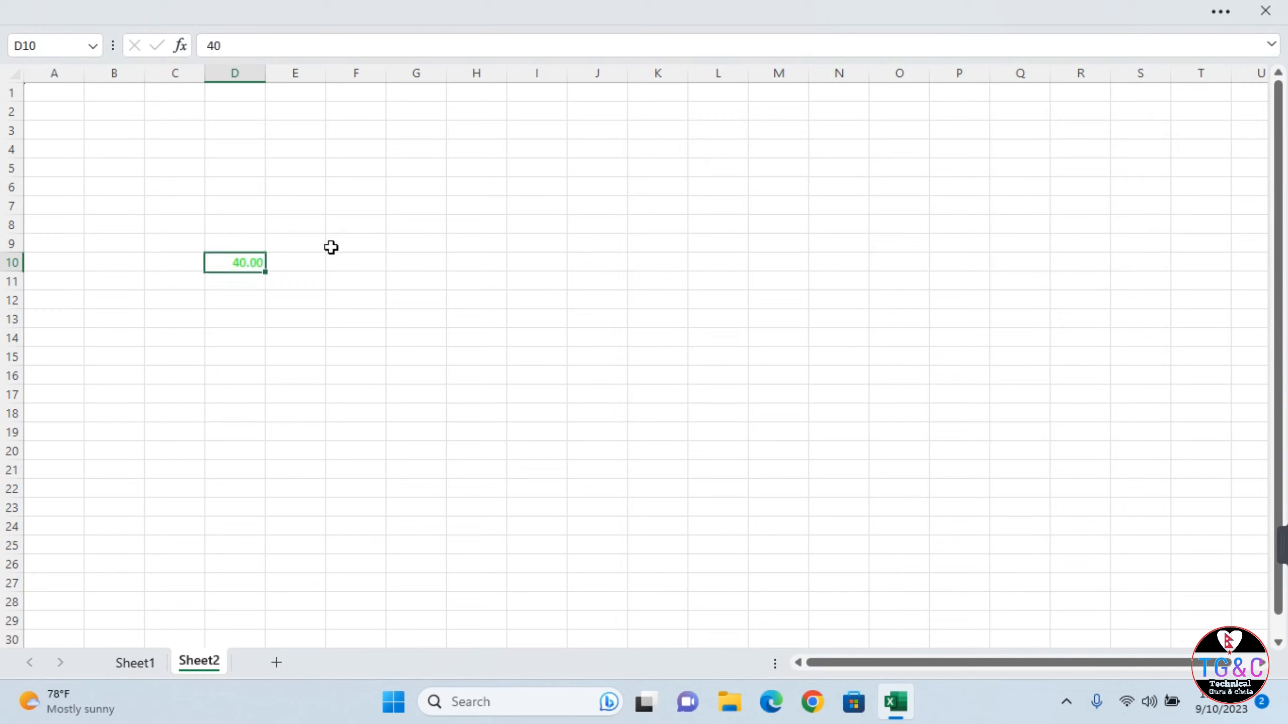
text(39)
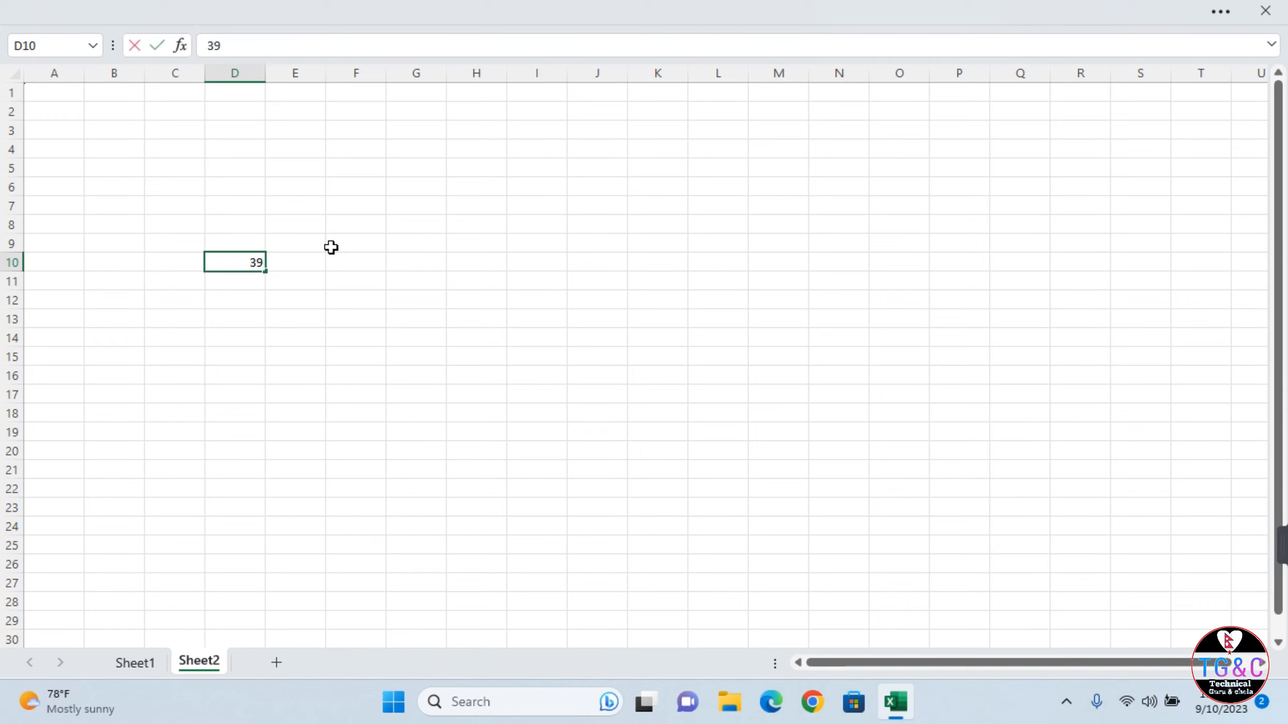
key(Return)
key(Up)
text(100)
key(Return)
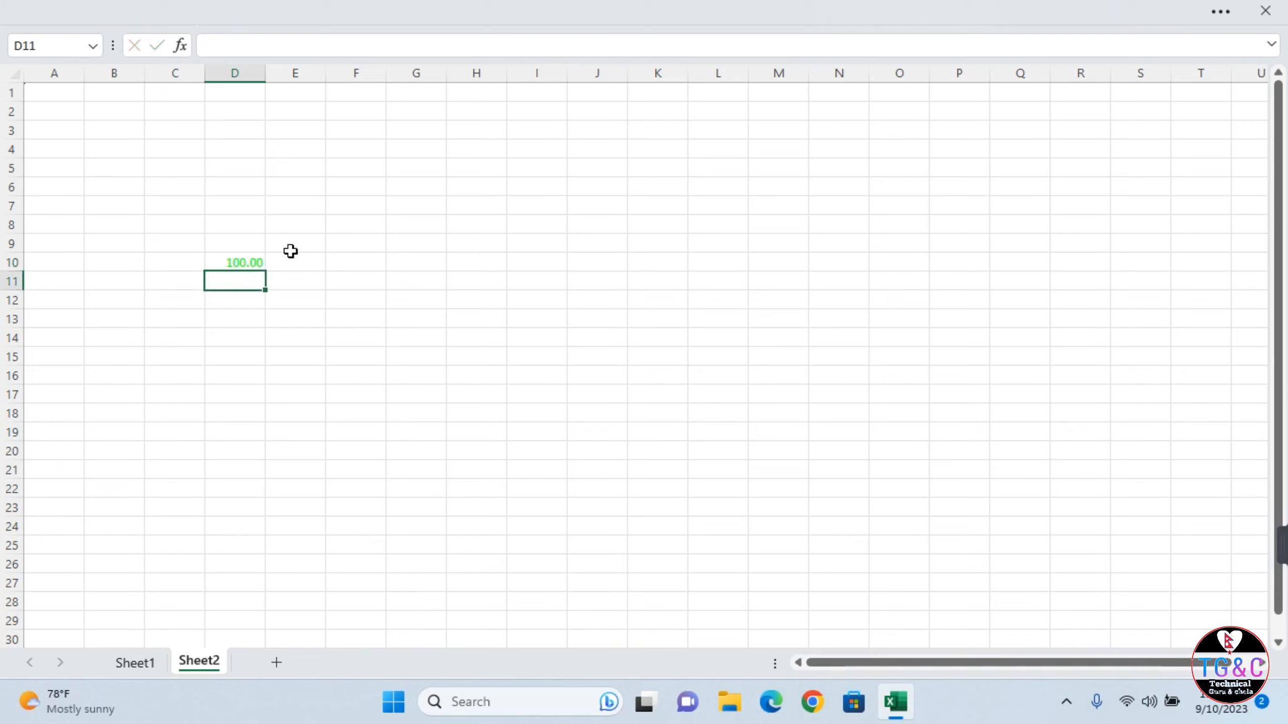
click(262, 261)
click(477, 259)
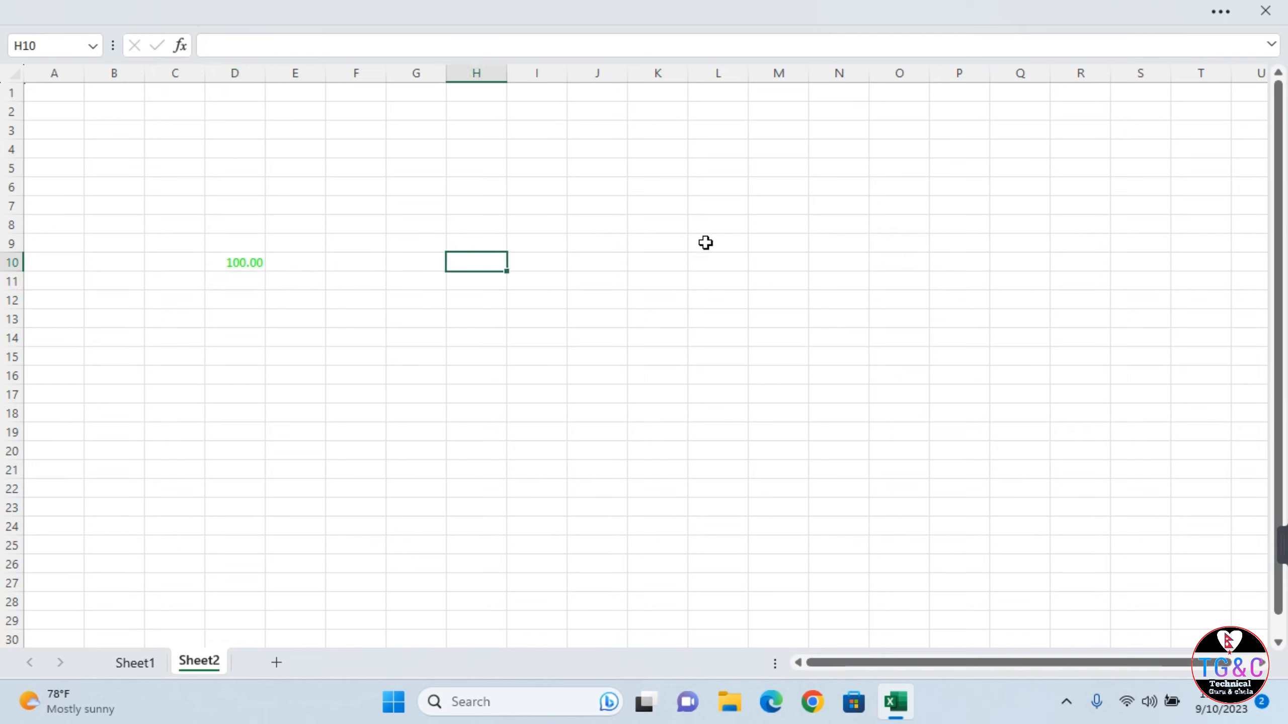
click(663, 203)
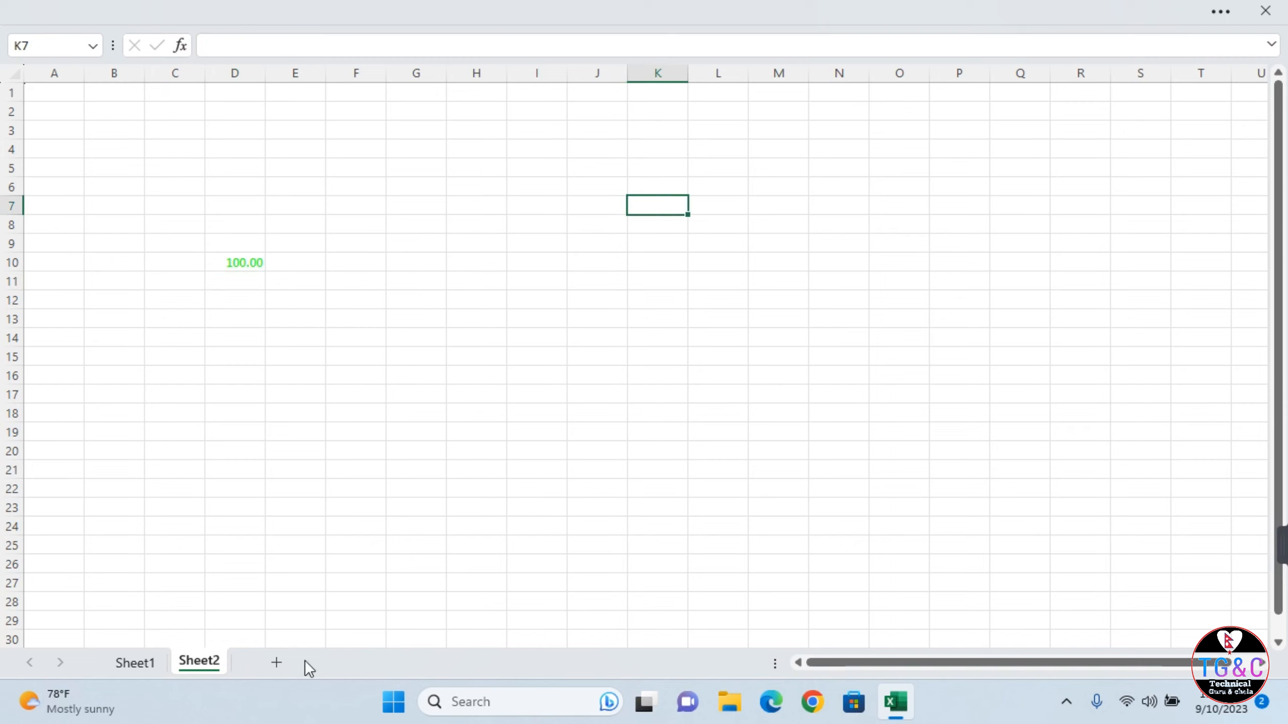
Add another new worksheet and enter "Pass" in cell F8
click(283, 662)
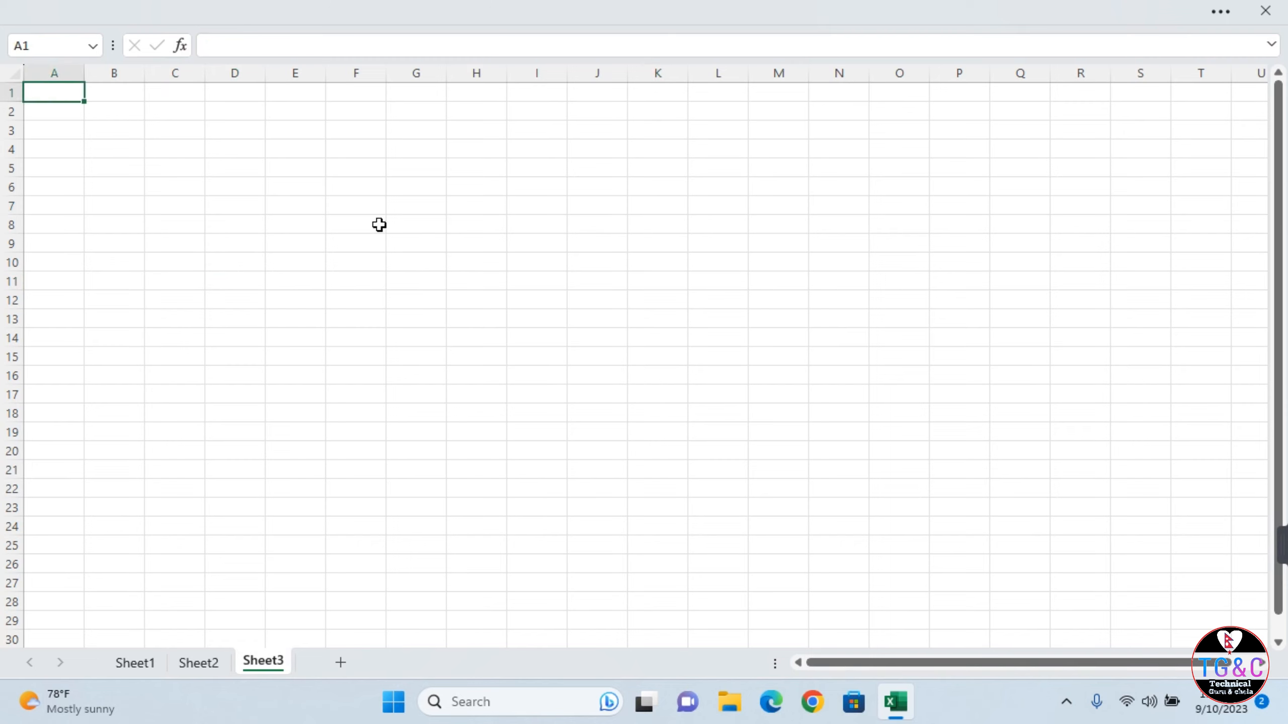
drag(377, 225, 380, 506)
click(345, 228)
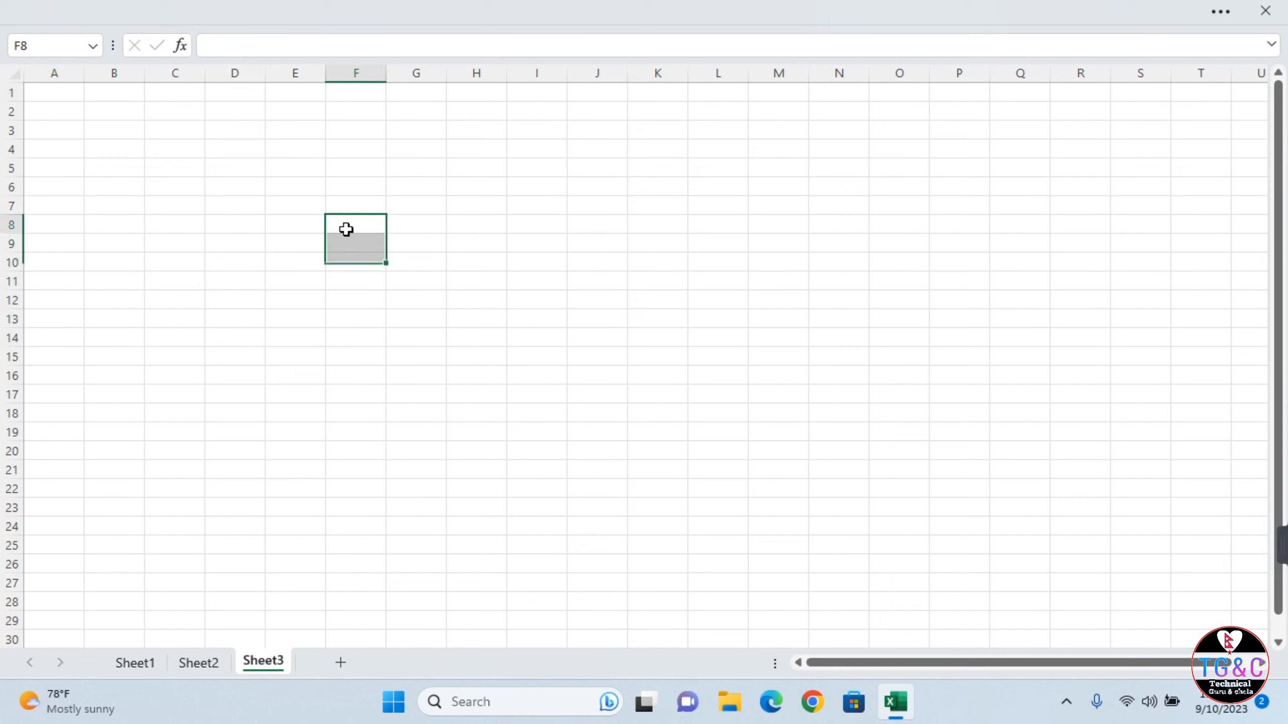
text(p)
key(BackSpace)
text(Pass)
key(Return)
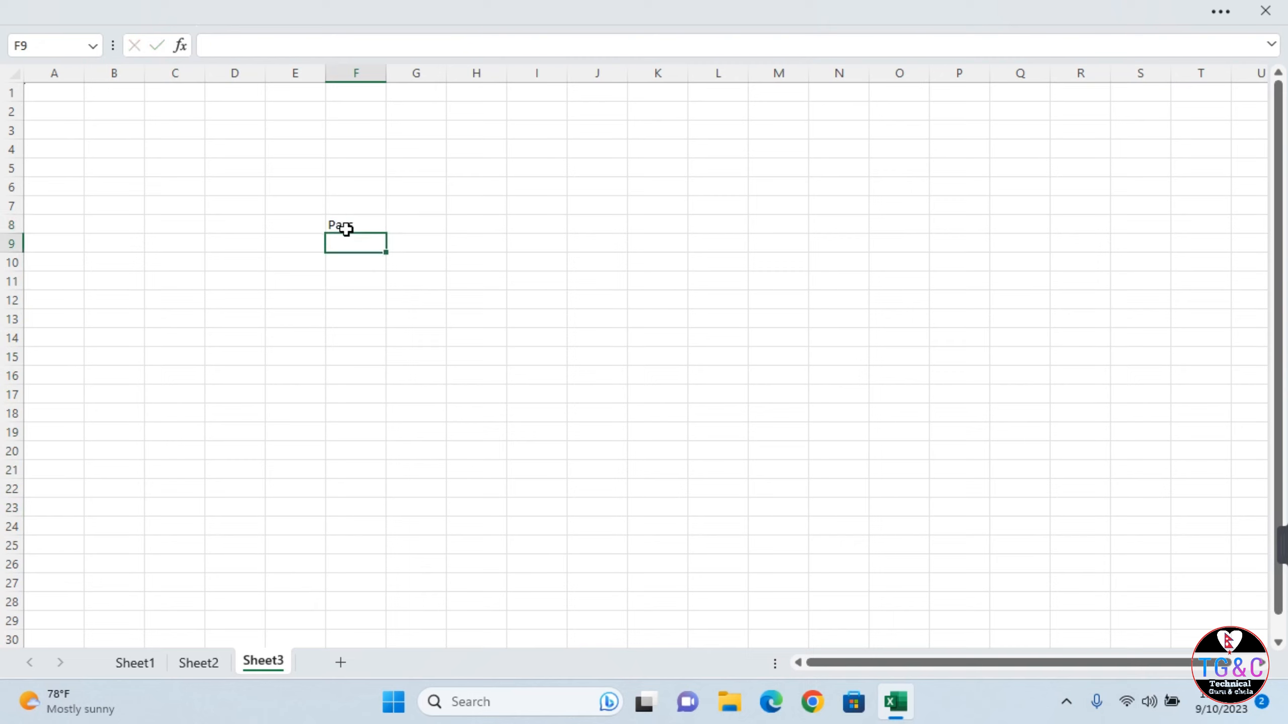
Fill cells F9 to F12 with the entries fail, fail, pass and Pass
text(fail)
key(Return)
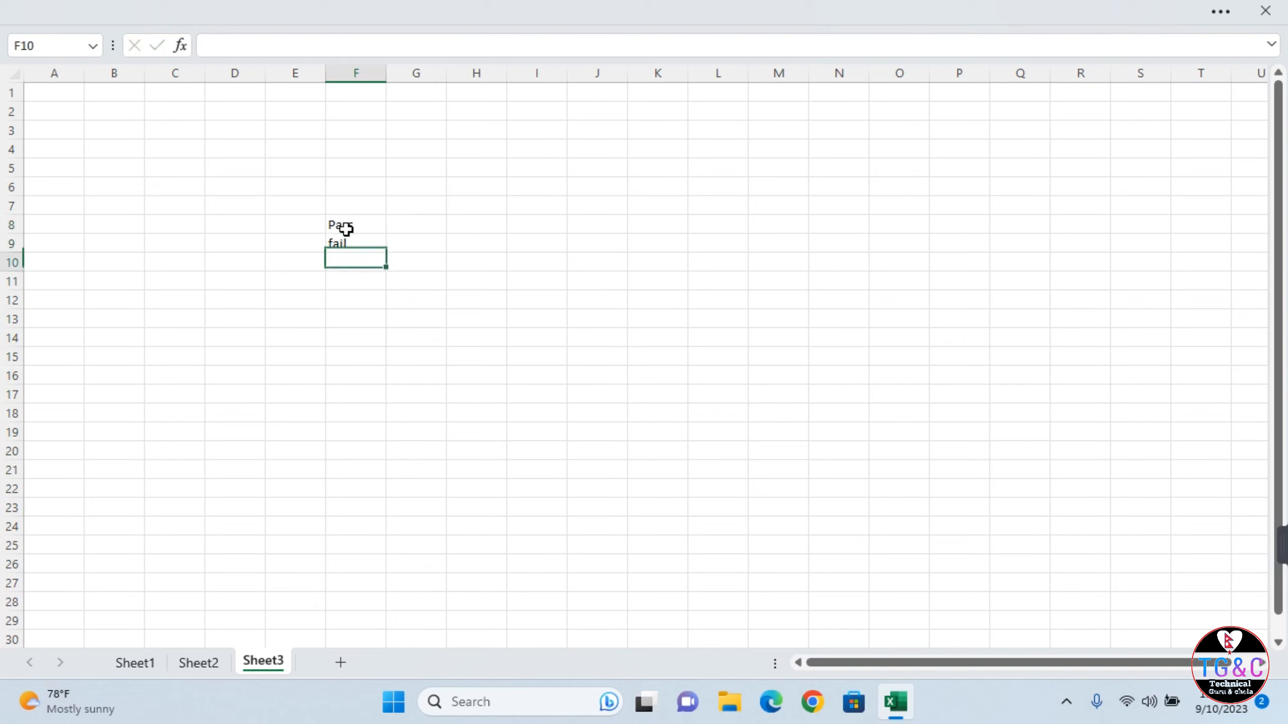
text(fail)
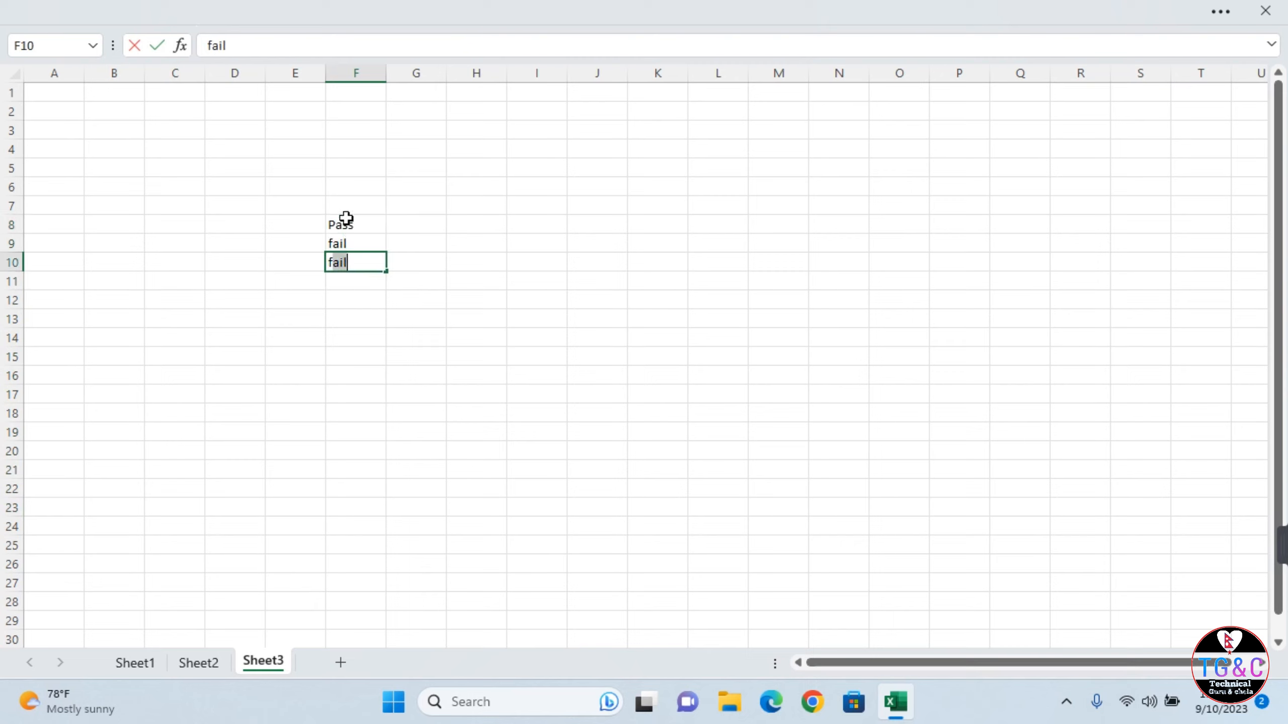
key(Return)
text(pass)
key(Return)
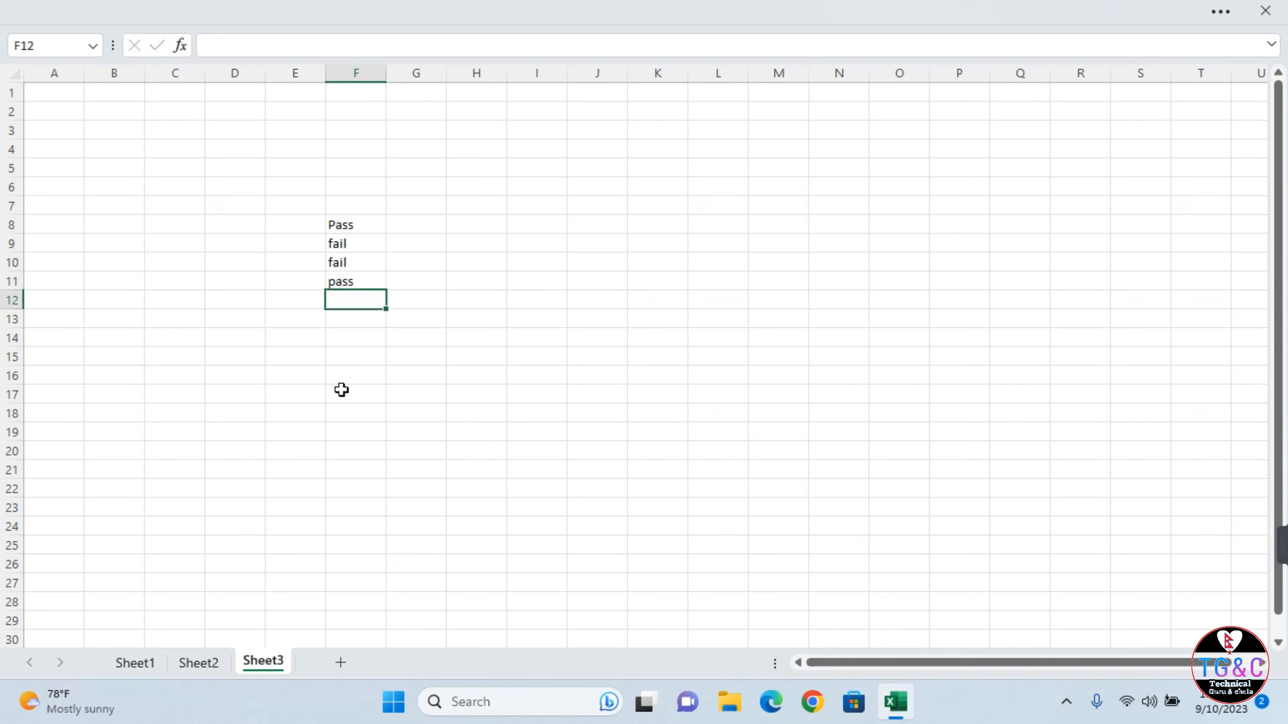
text(Pass)
key(Return)
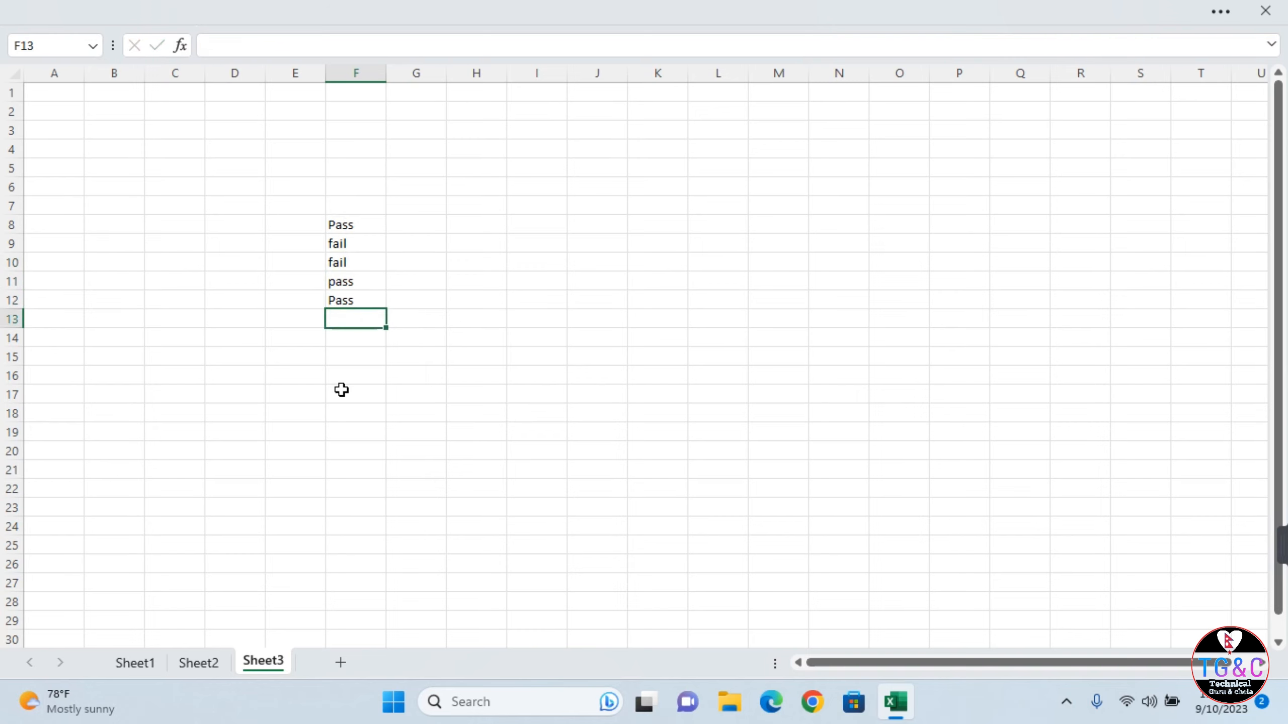
Start a Text That Contains highlight rule for the text Pass on cells F8:F14
drag(354, 226, 354, 338)
click(493, 7)
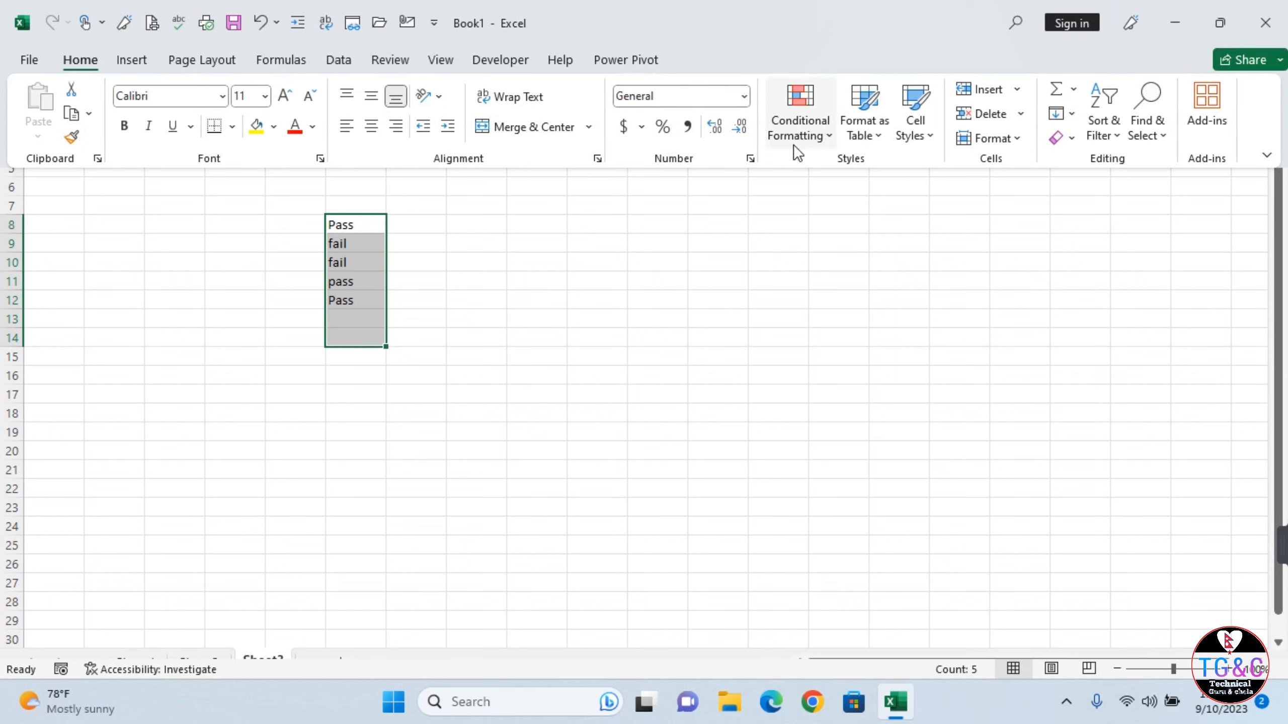
click(816, 126)
mouse_move(829, 169)
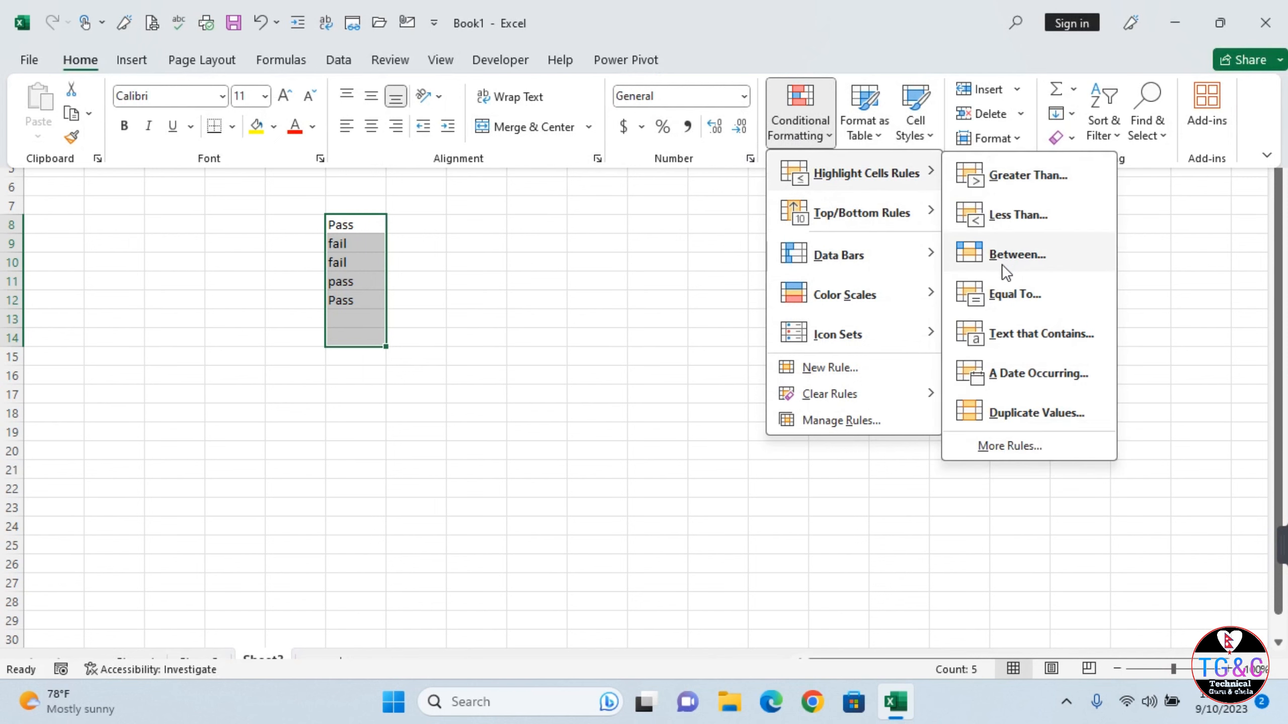
click(1018, 330)
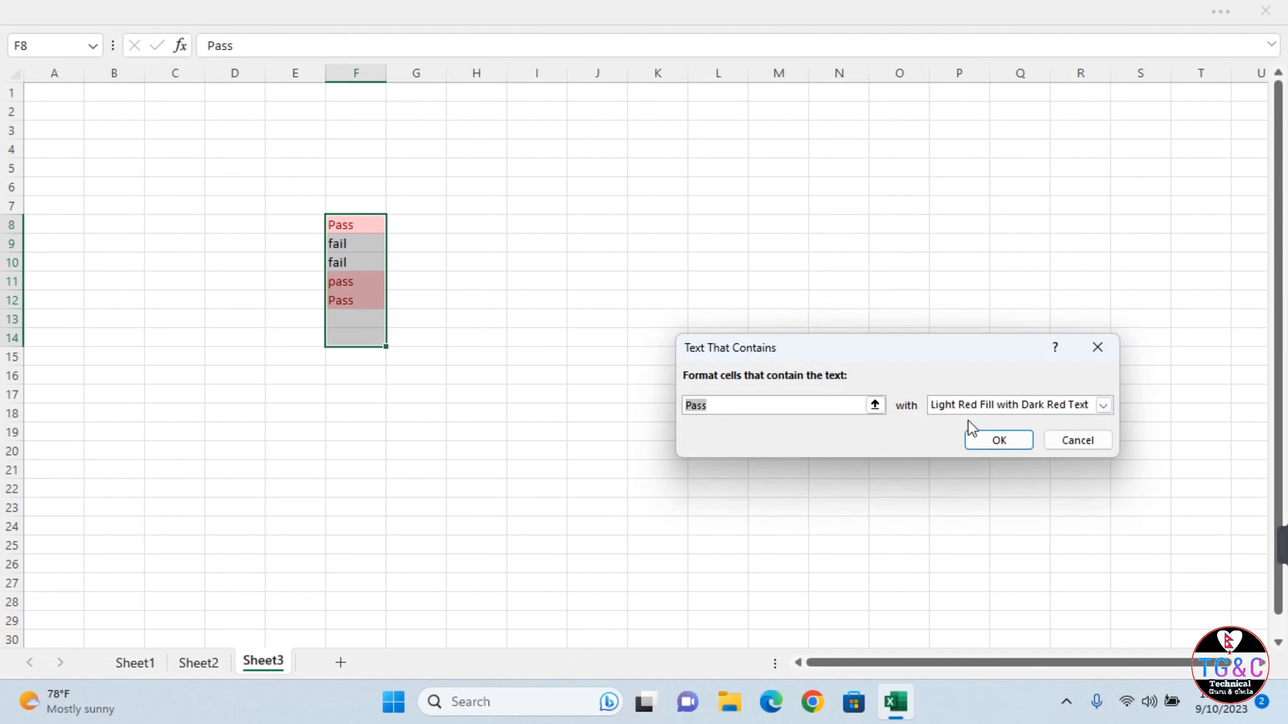
Try the Yellow Fill with Dark Yellow Text, Light Red Fill and Red Border presets on the Pass rule
click(1104, 405)
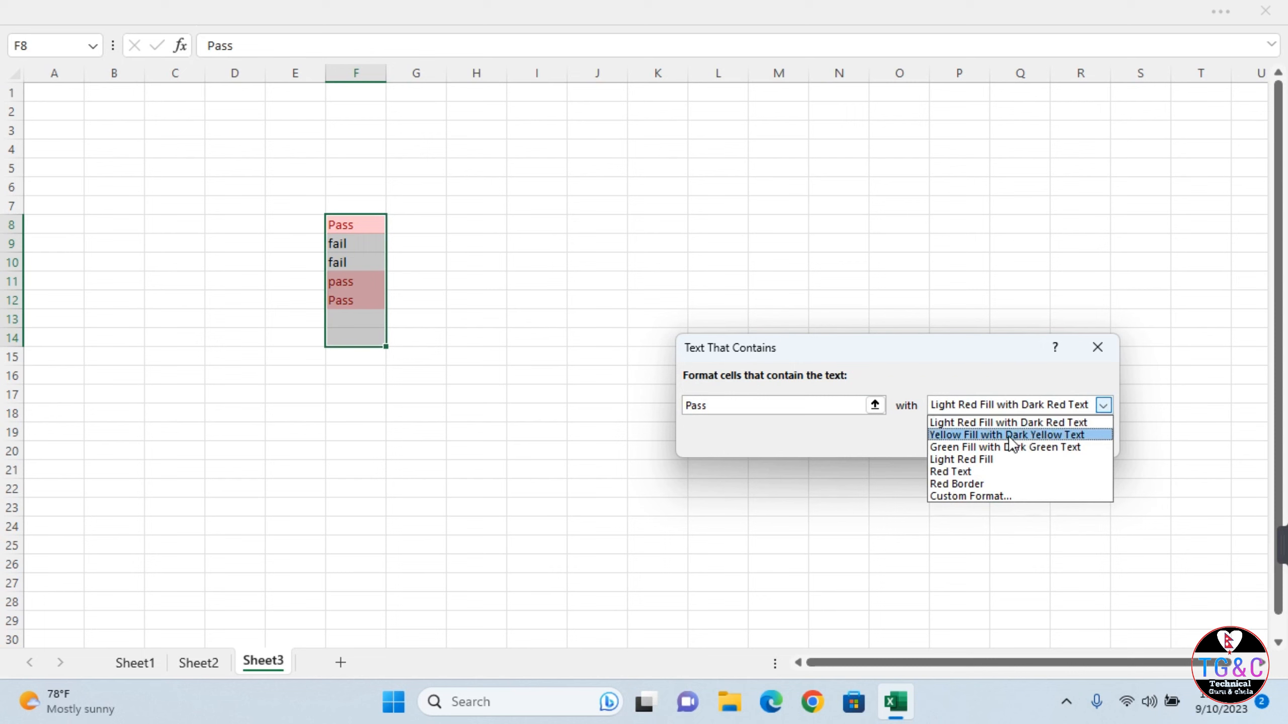
click(1008, 434)
click(1103, 405)
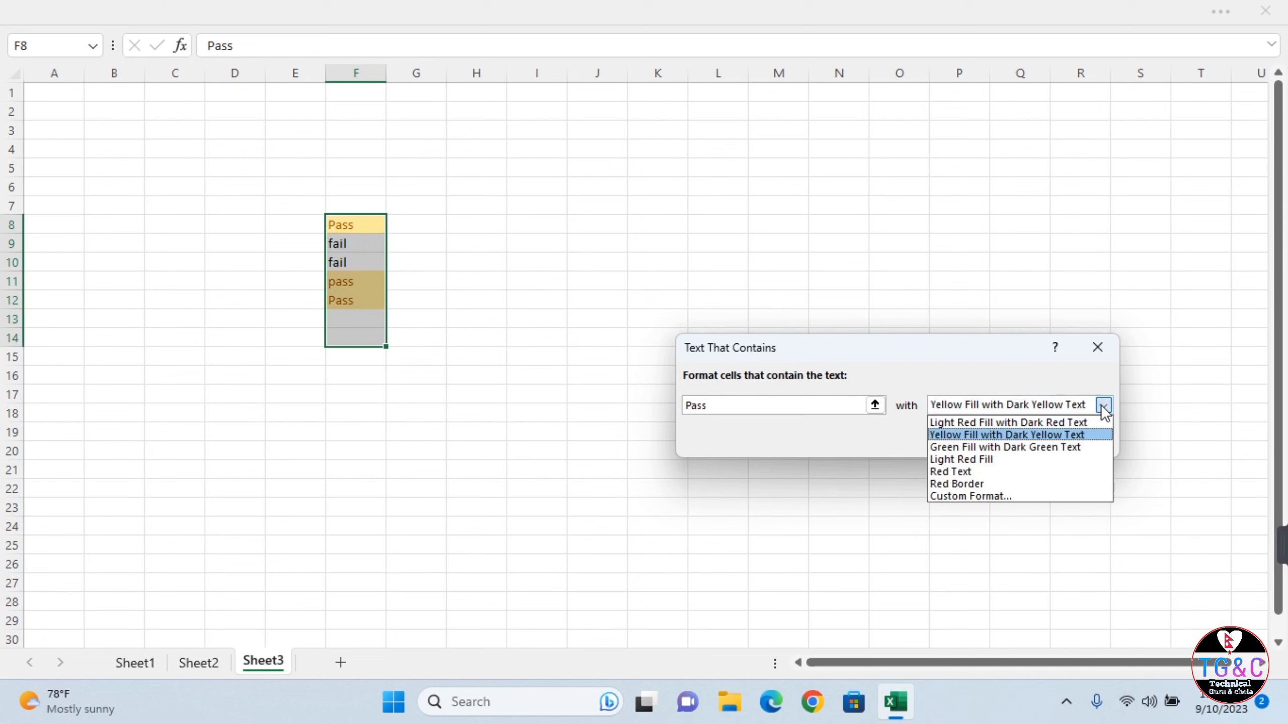
click(967, 459)
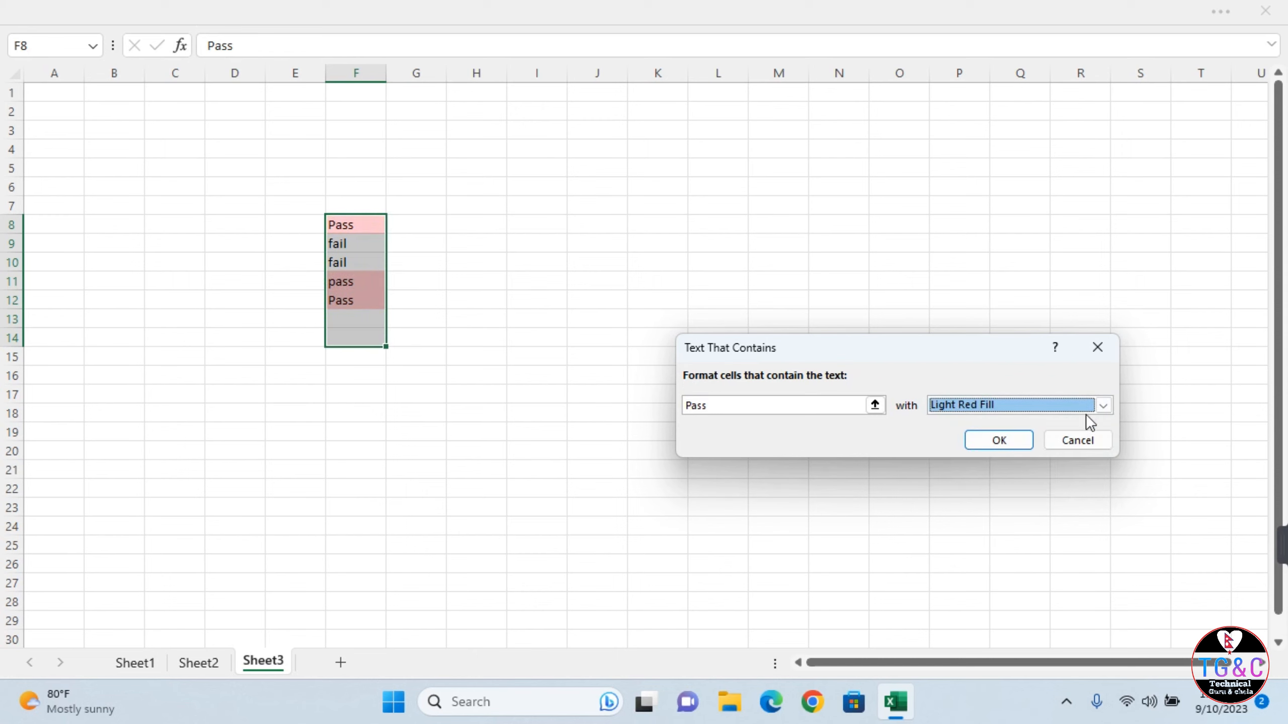
click(1102, 406)
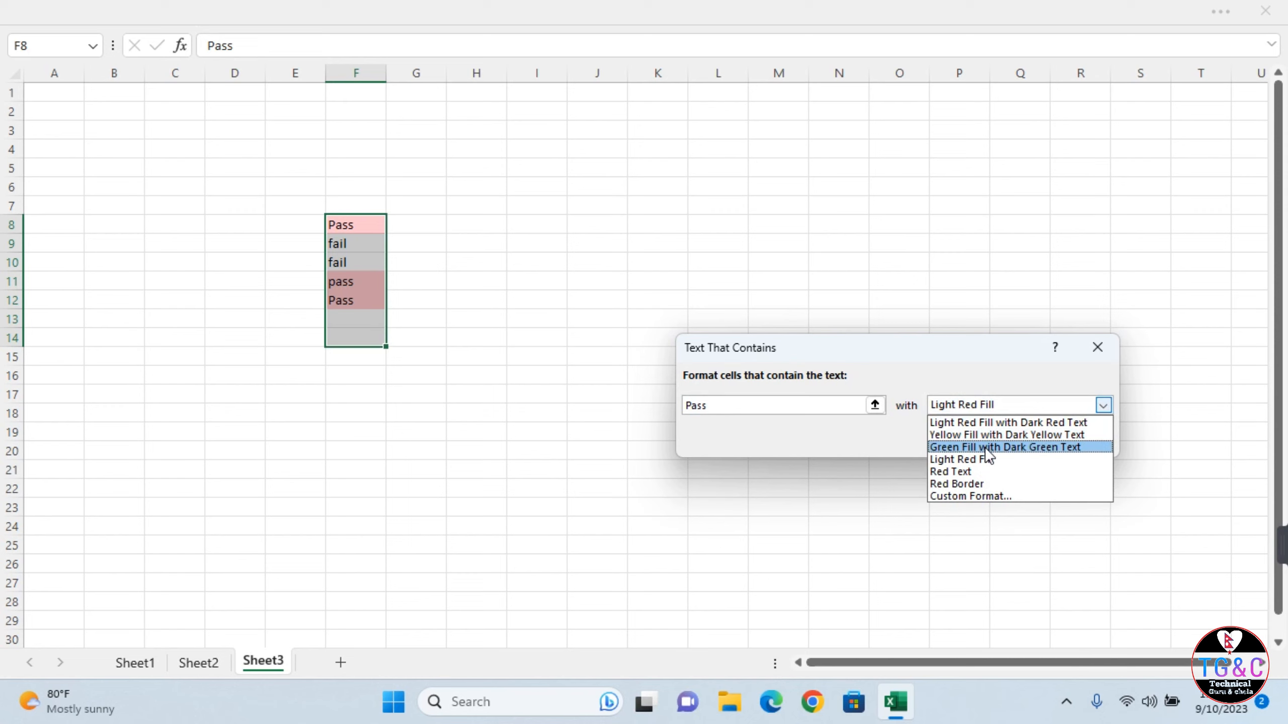
click(971, 484)
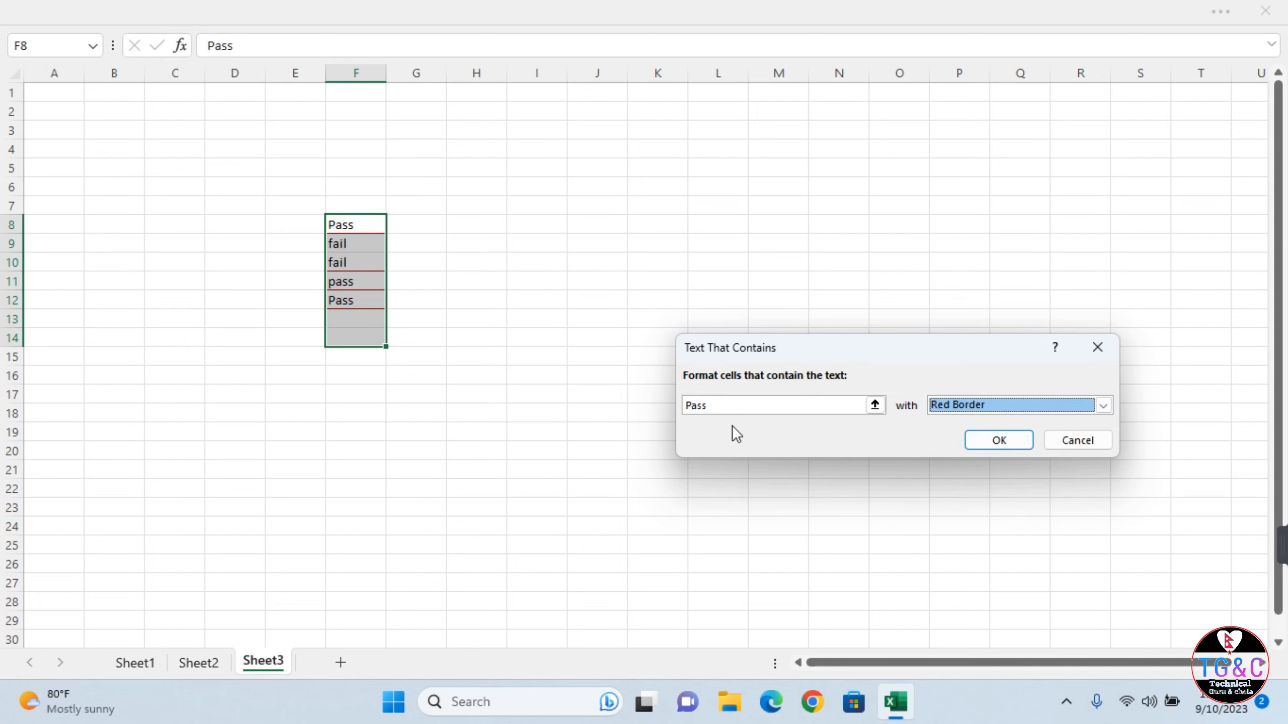
Give the Pass rule a custom format with a red font colour from the standard colour palette and apply it
click(1101, 406)
click(982, 495)
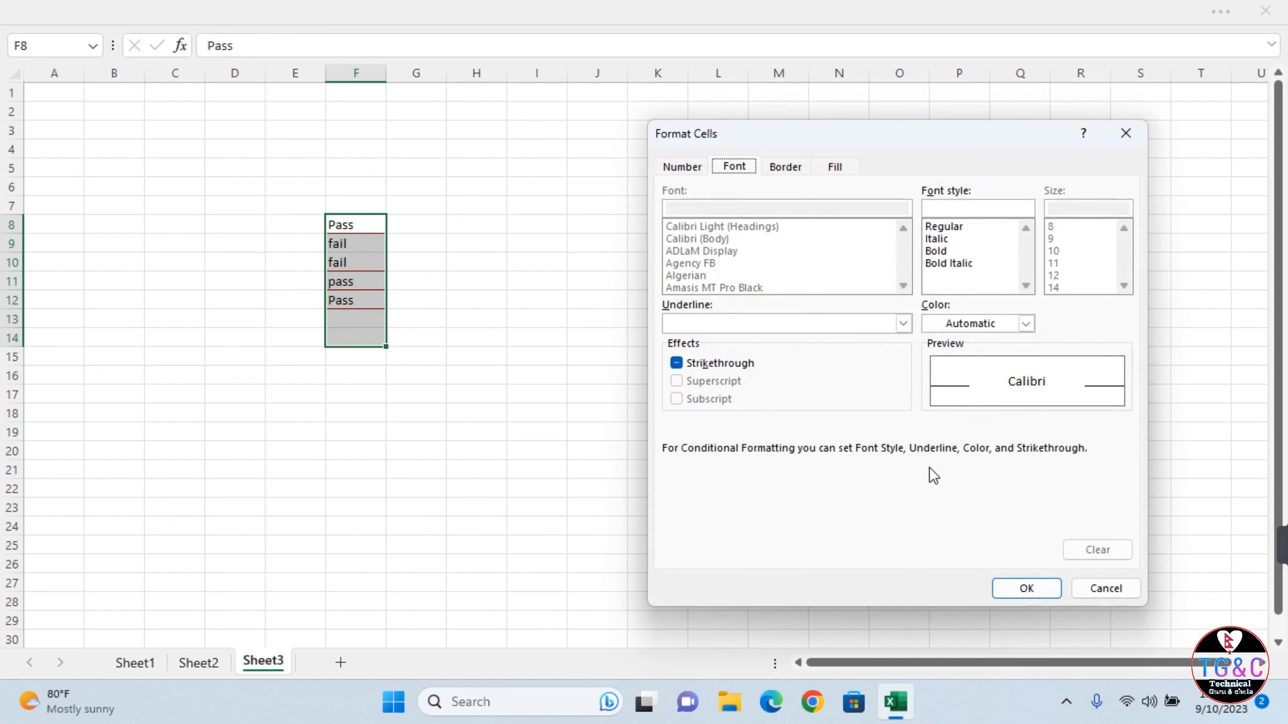
click(1025, 324)
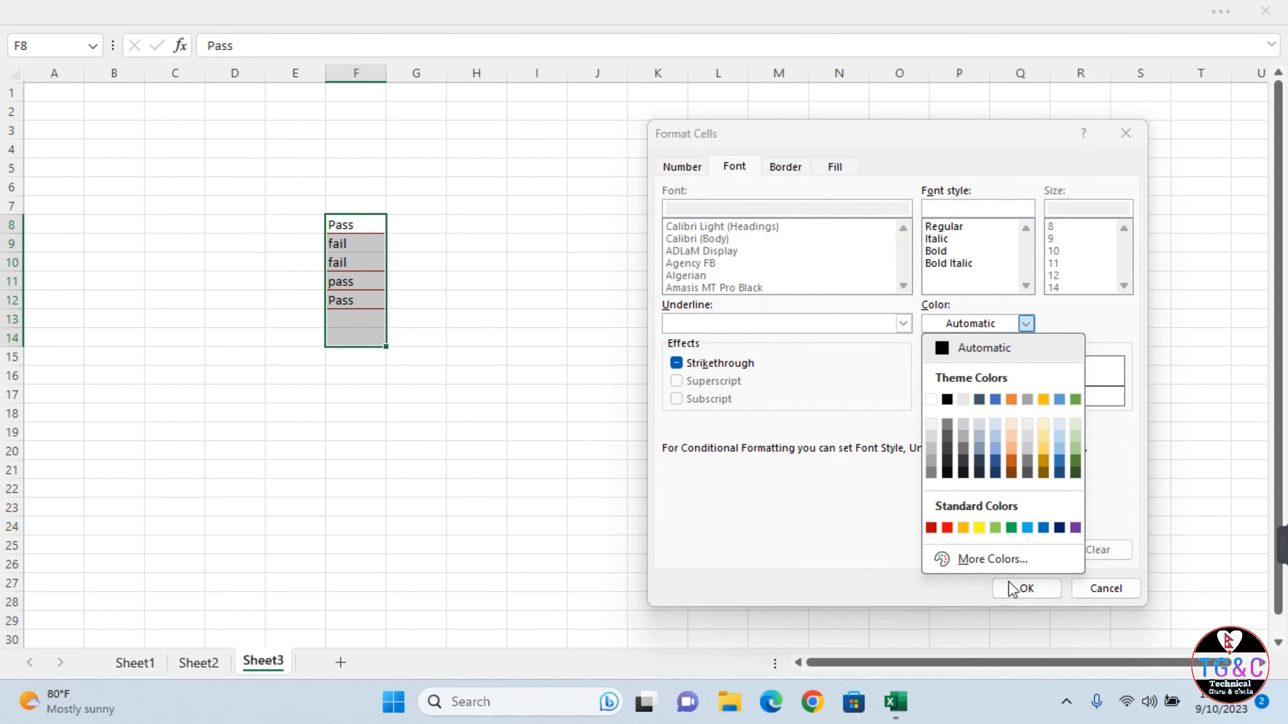
click(1004, 558)
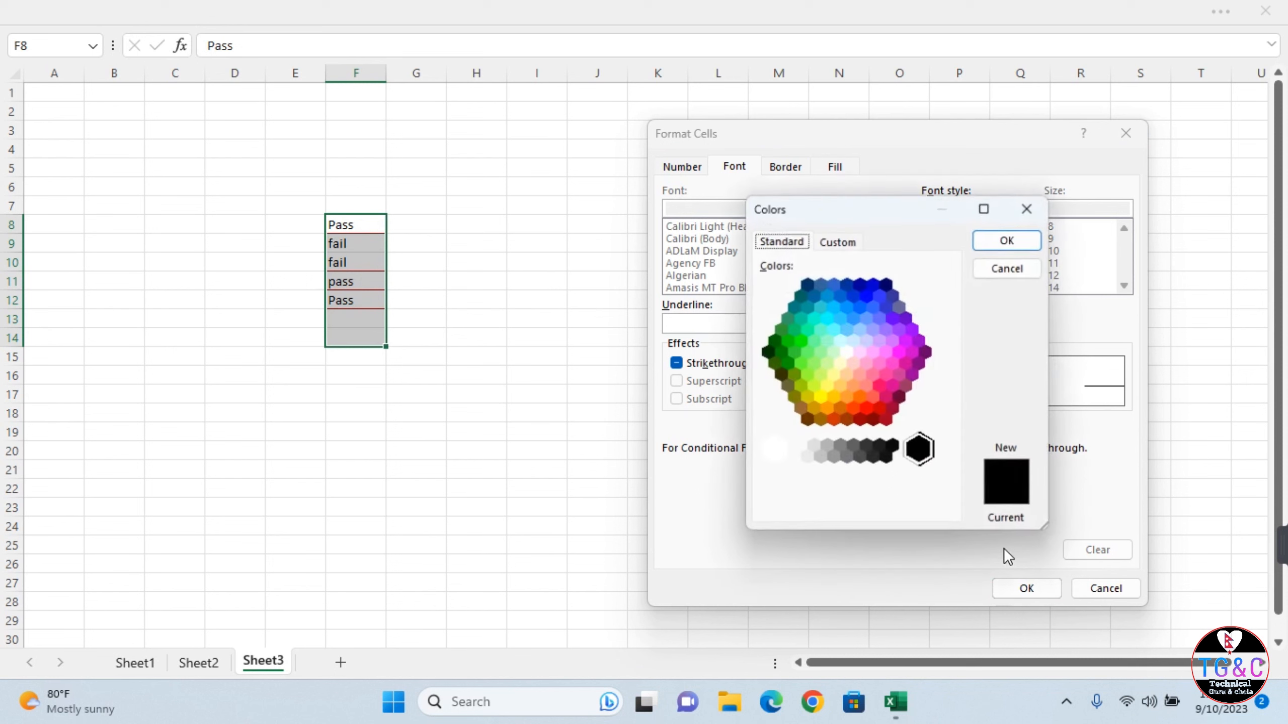
click(880, 409)
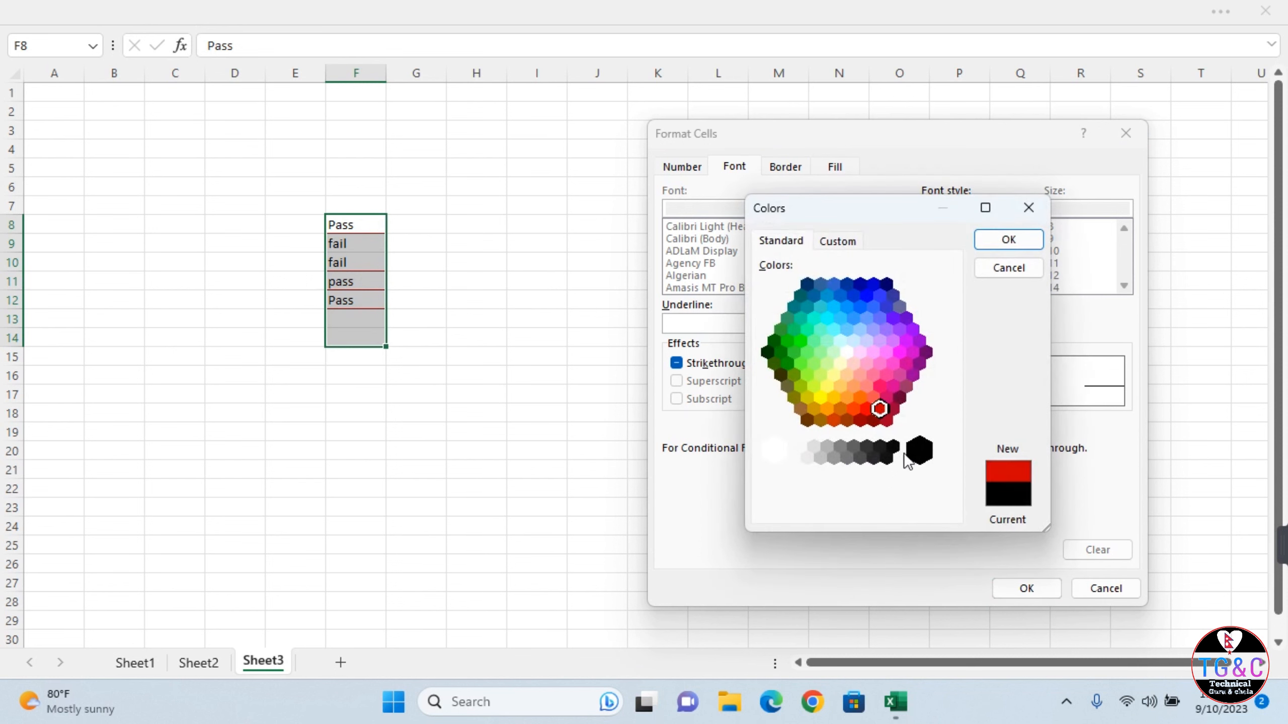
click(1024, 596)
click(1026, 240)
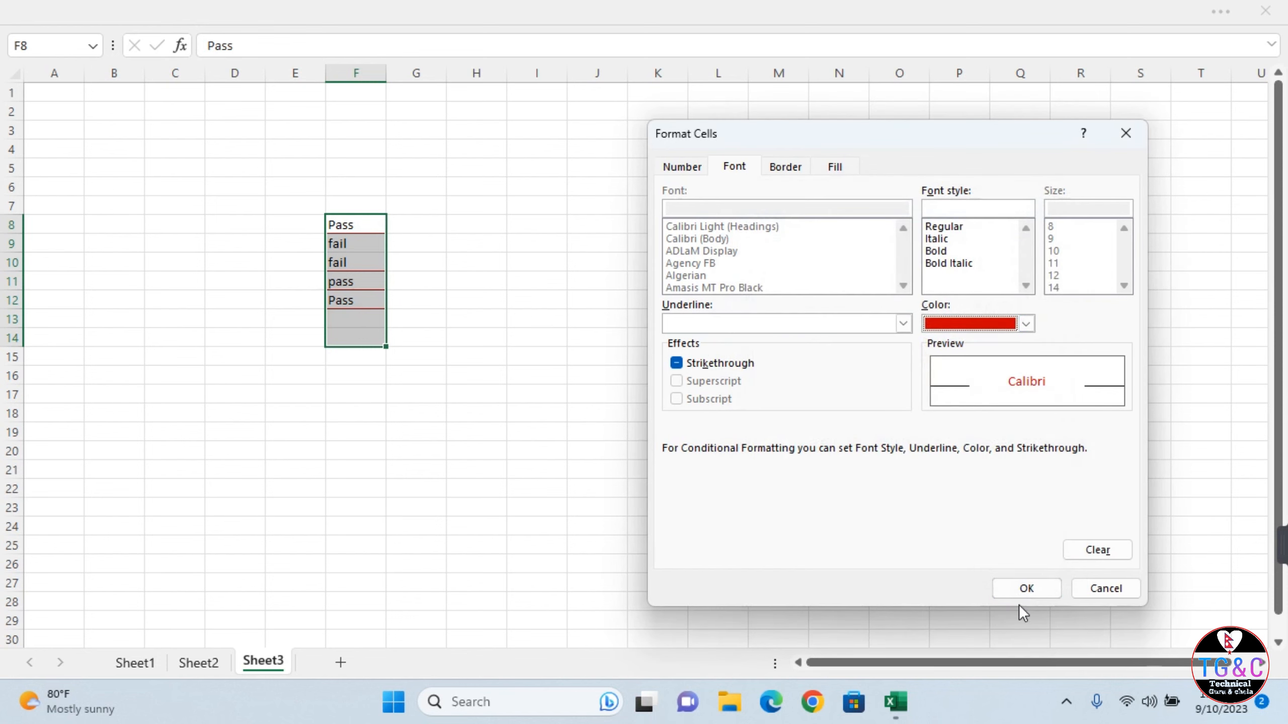
click(1020, 591)
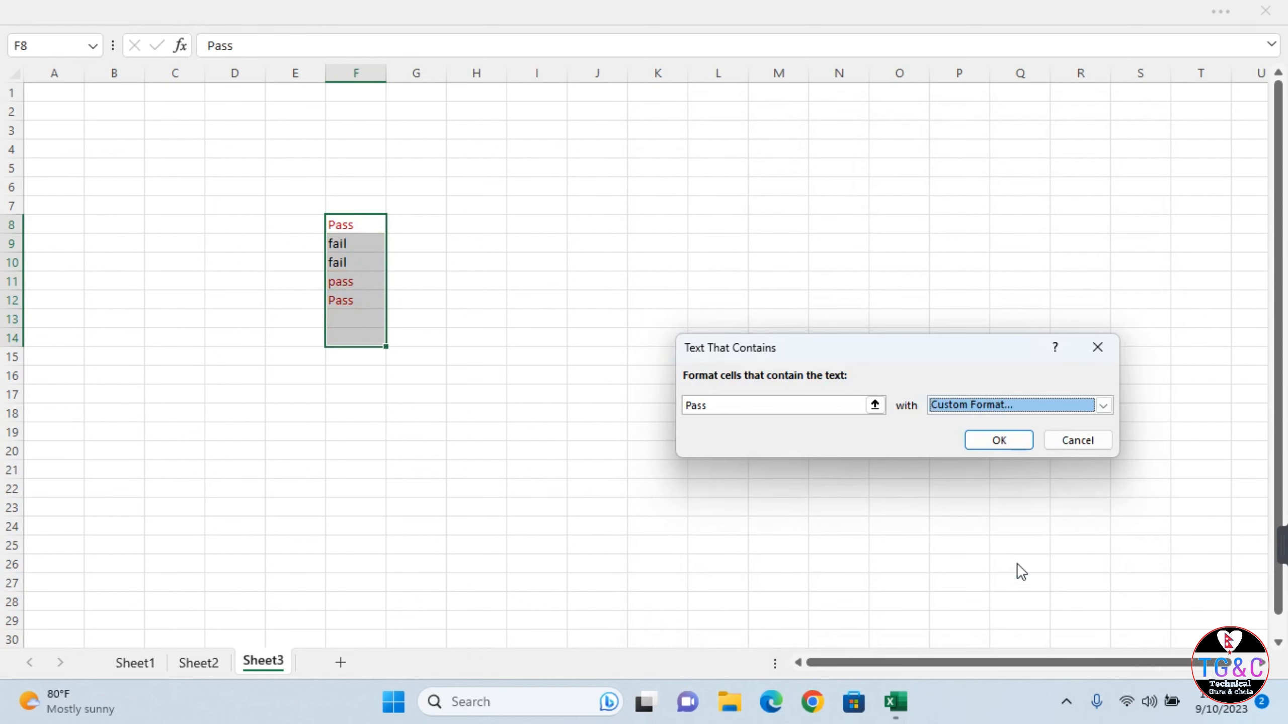
click(981, 440)
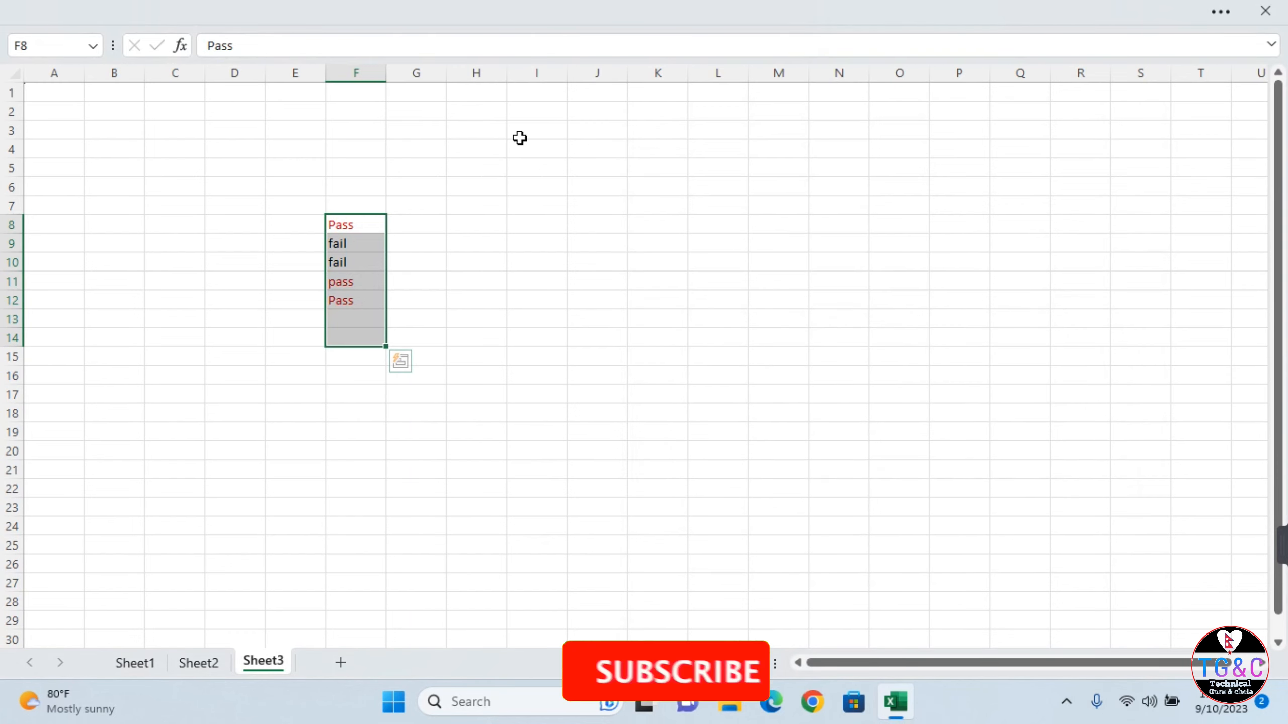
Start a second Text That Contains highlight rule on F8:F14 for the text Fail
click(553, 8)
click(790, 140)
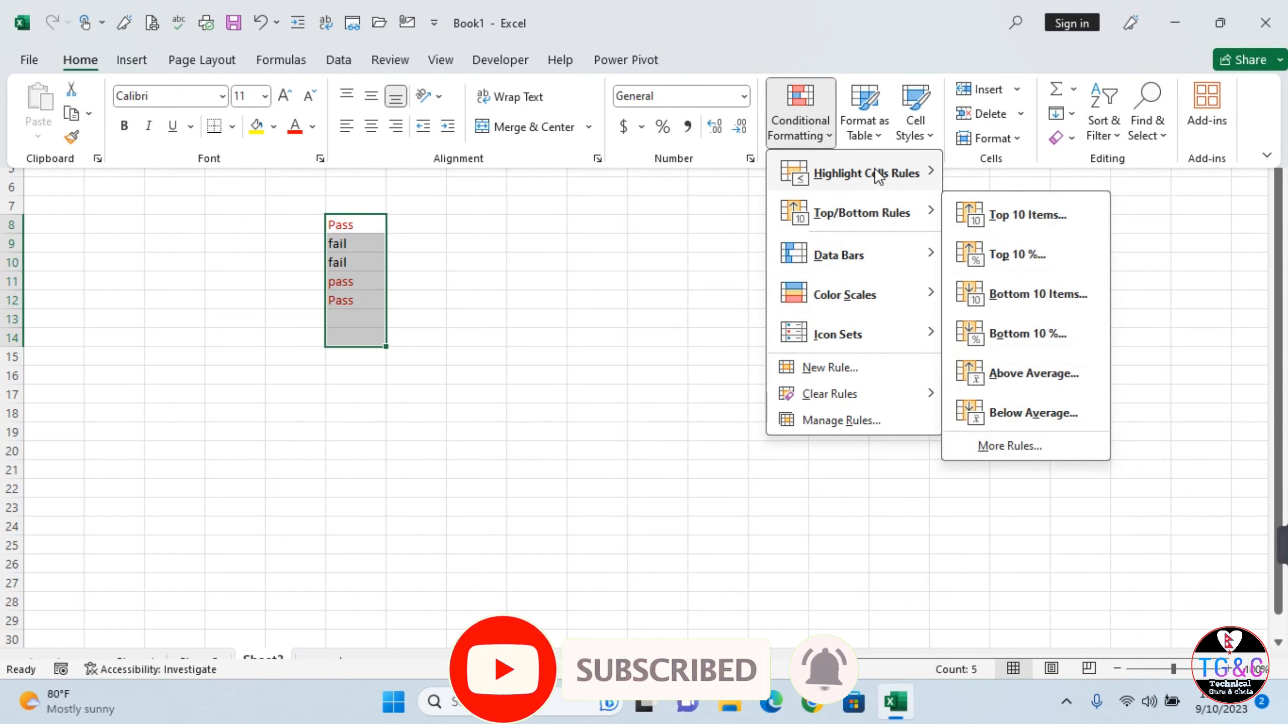
mouse_move(867, 173)
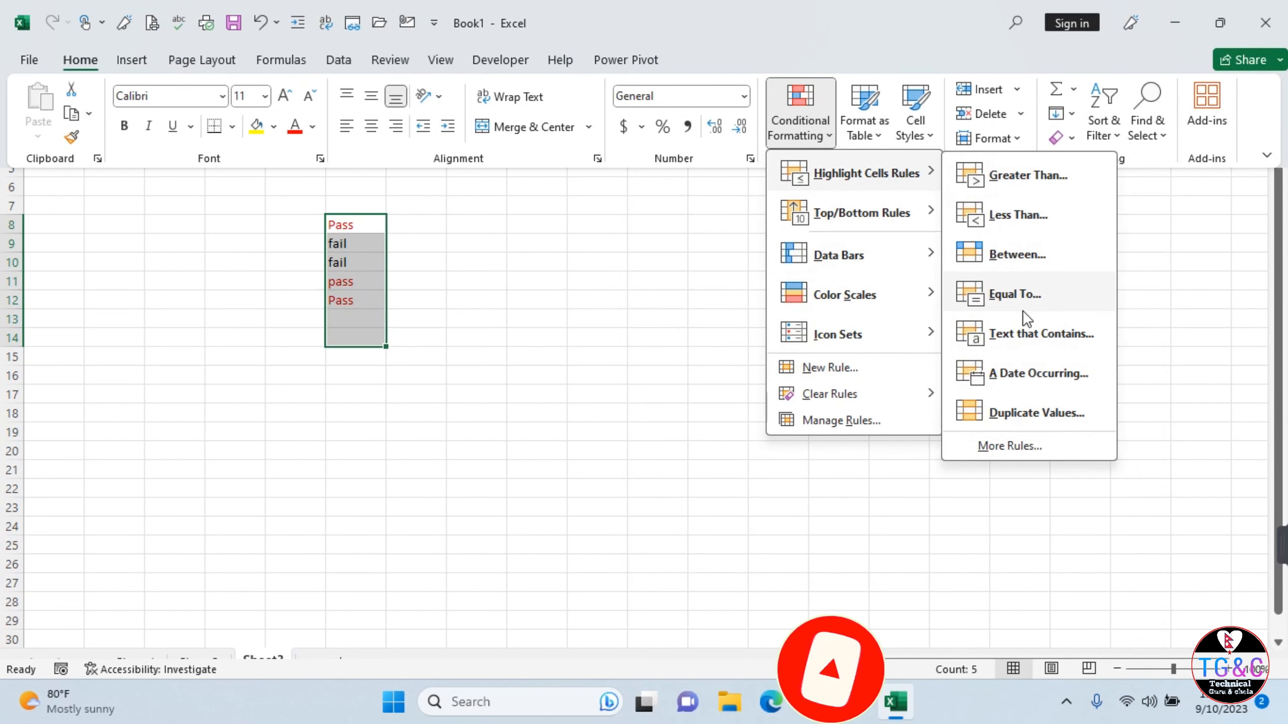
click(1020, 332)
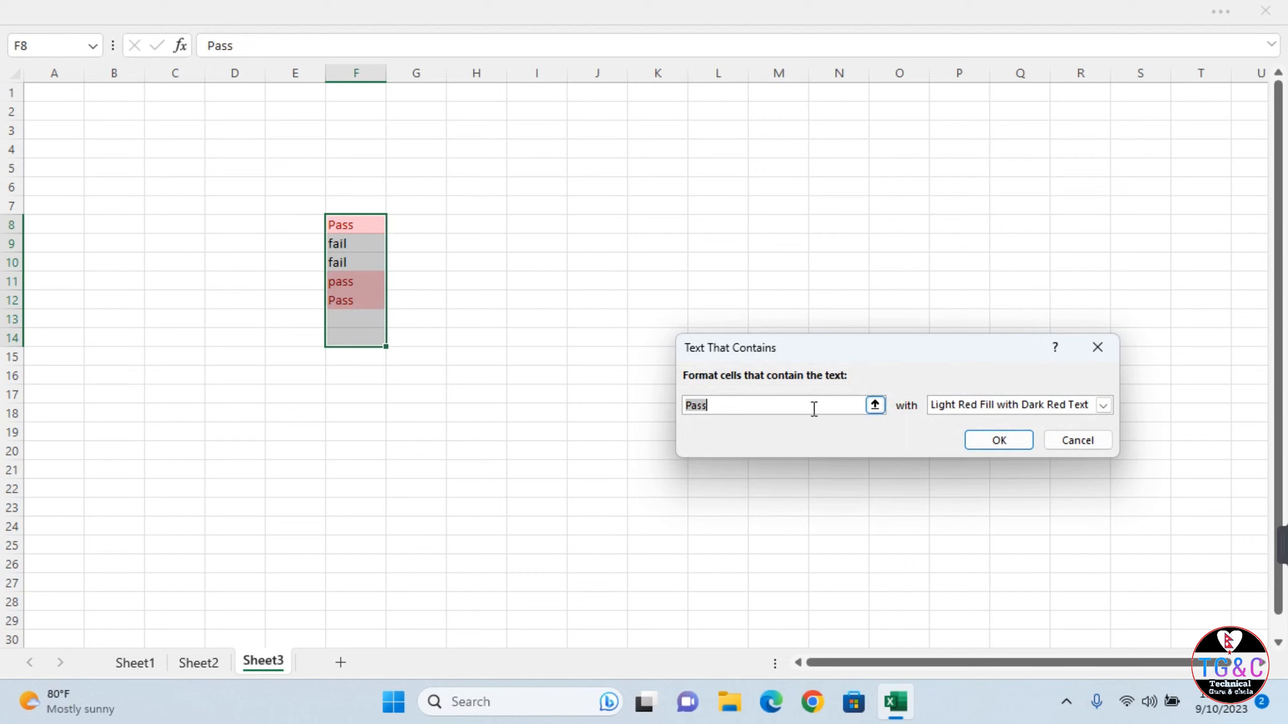
key(BackSpace)
text(fail)
key(BackSpace)
key(BackSpace)
key(BackSpace)
key(BackSpace)
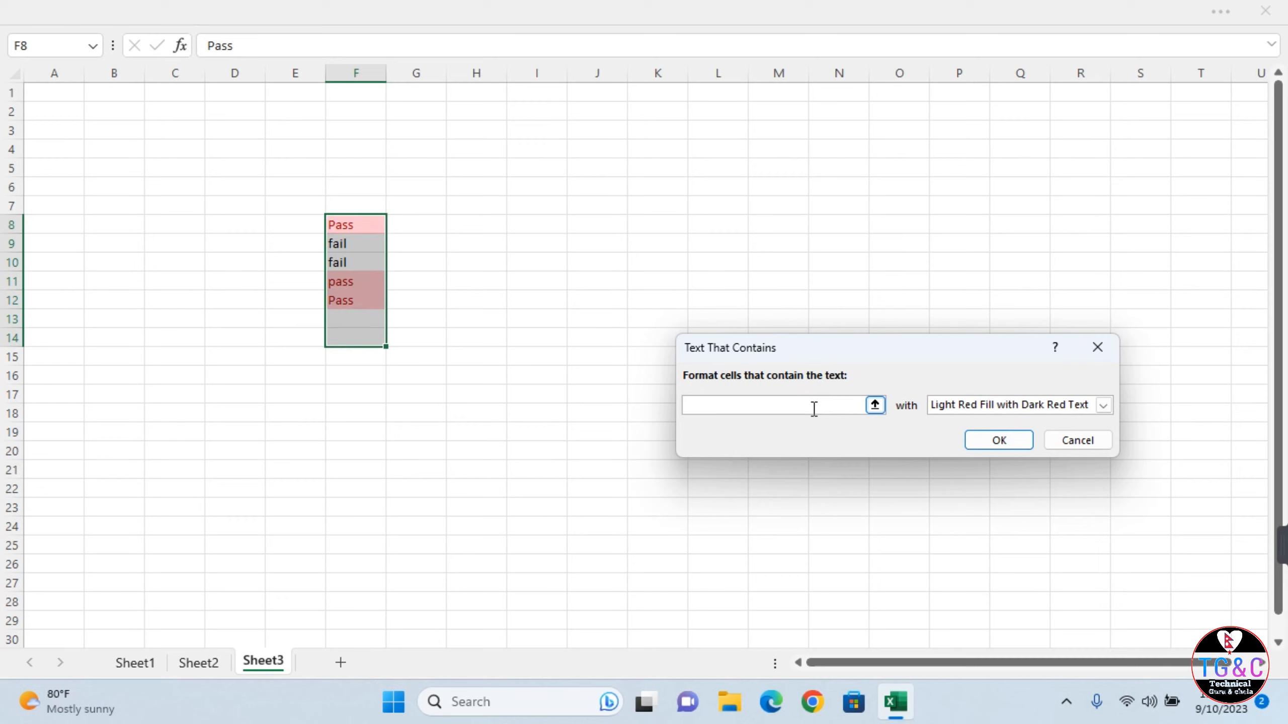
text(Fail)
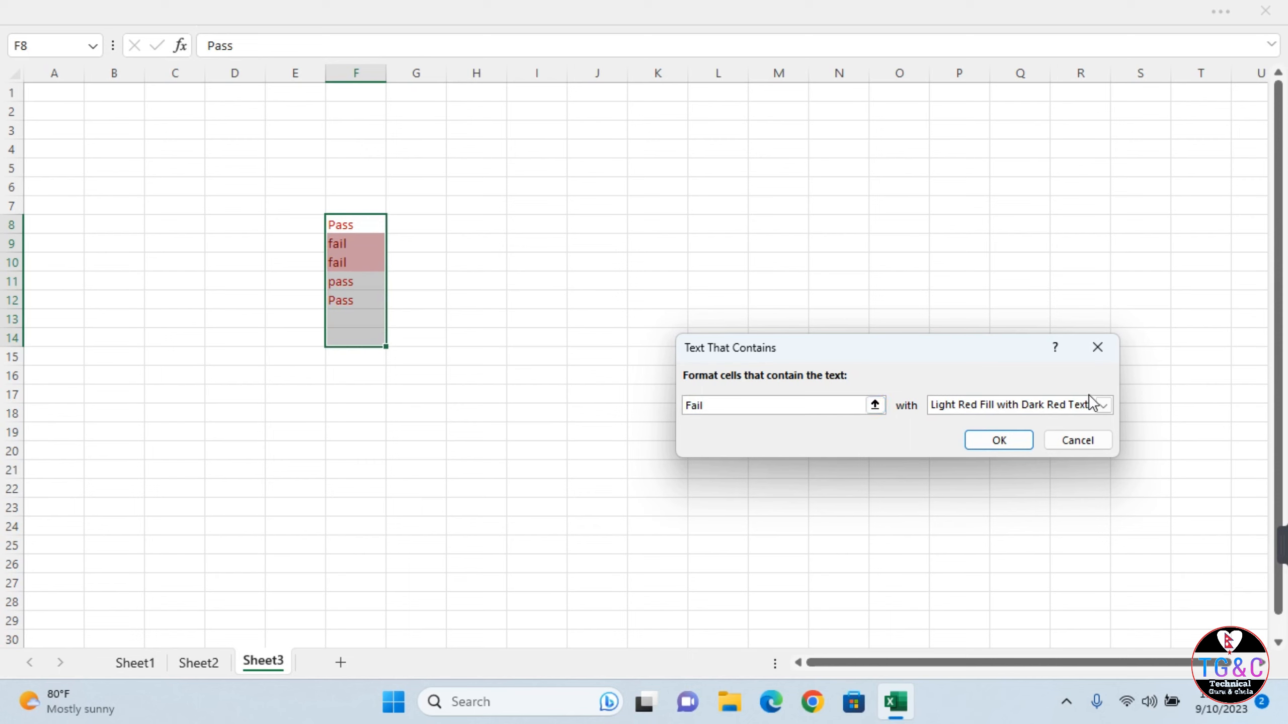
Give the Fail rule a custom format with the standard green font colour and apply it
click(1103, 405)
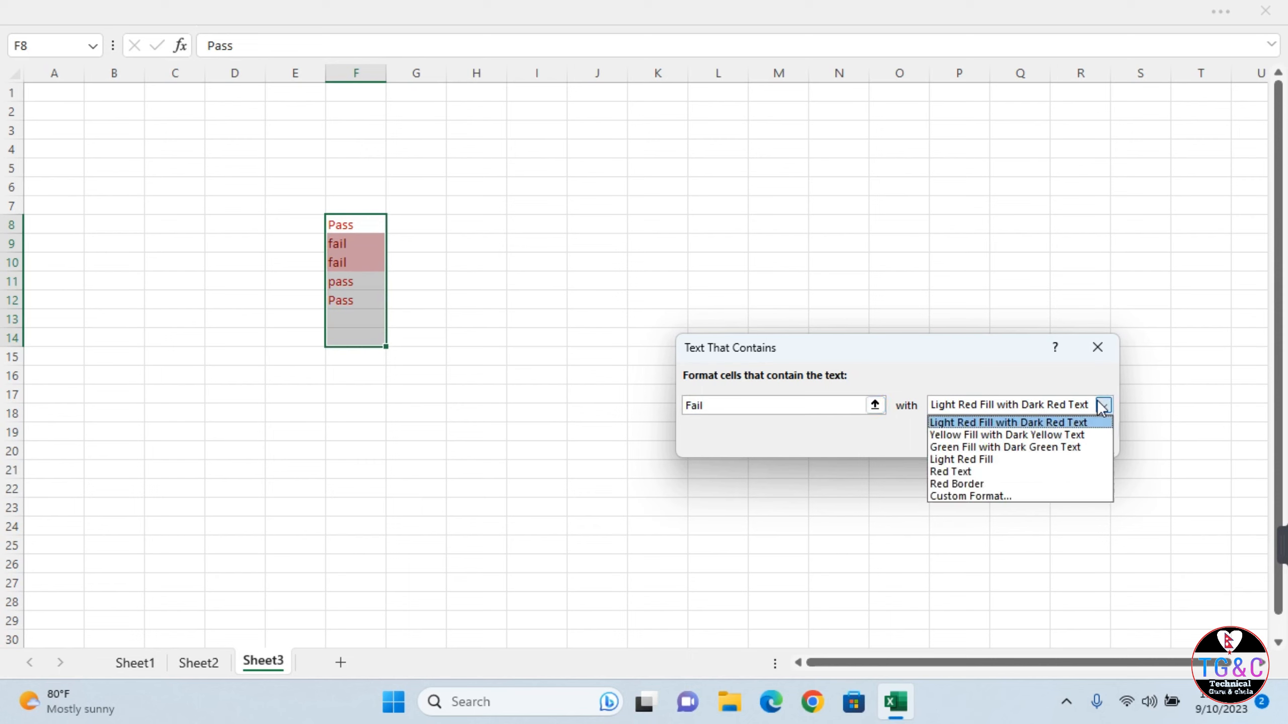
click(988, 486)
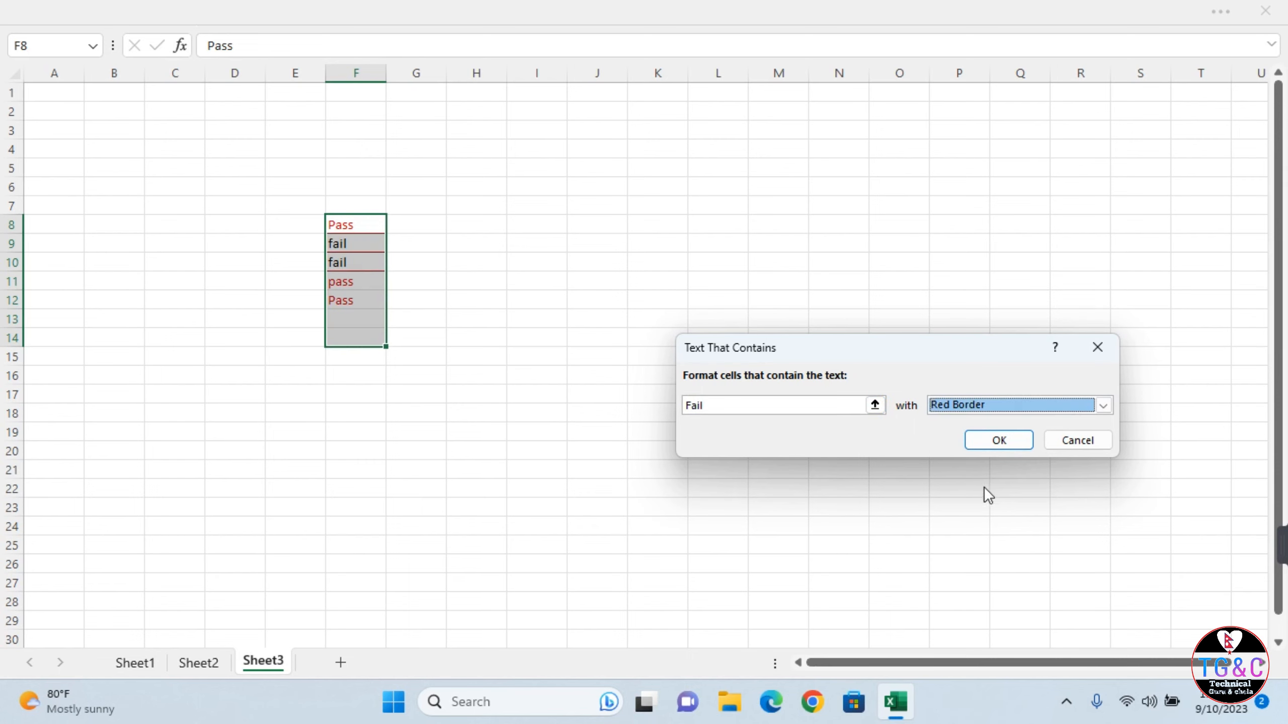
click(1104, 404)
click(962, 499)
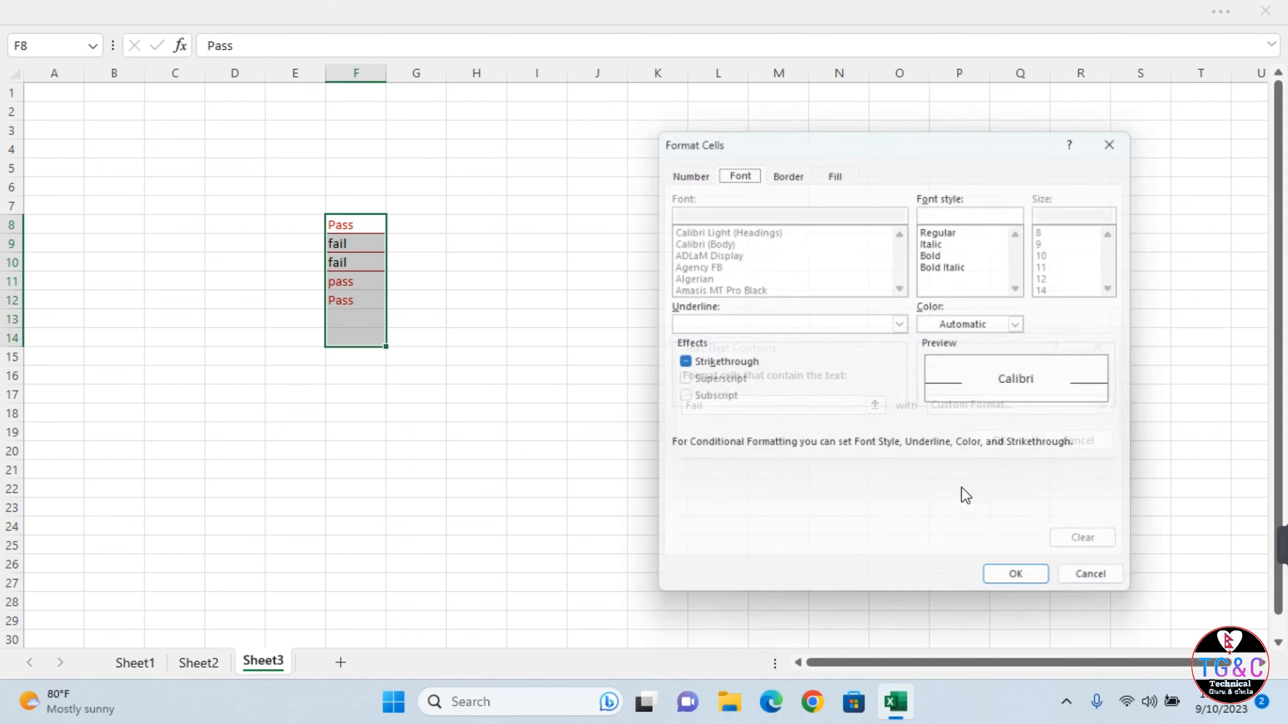
click(1027, 323)
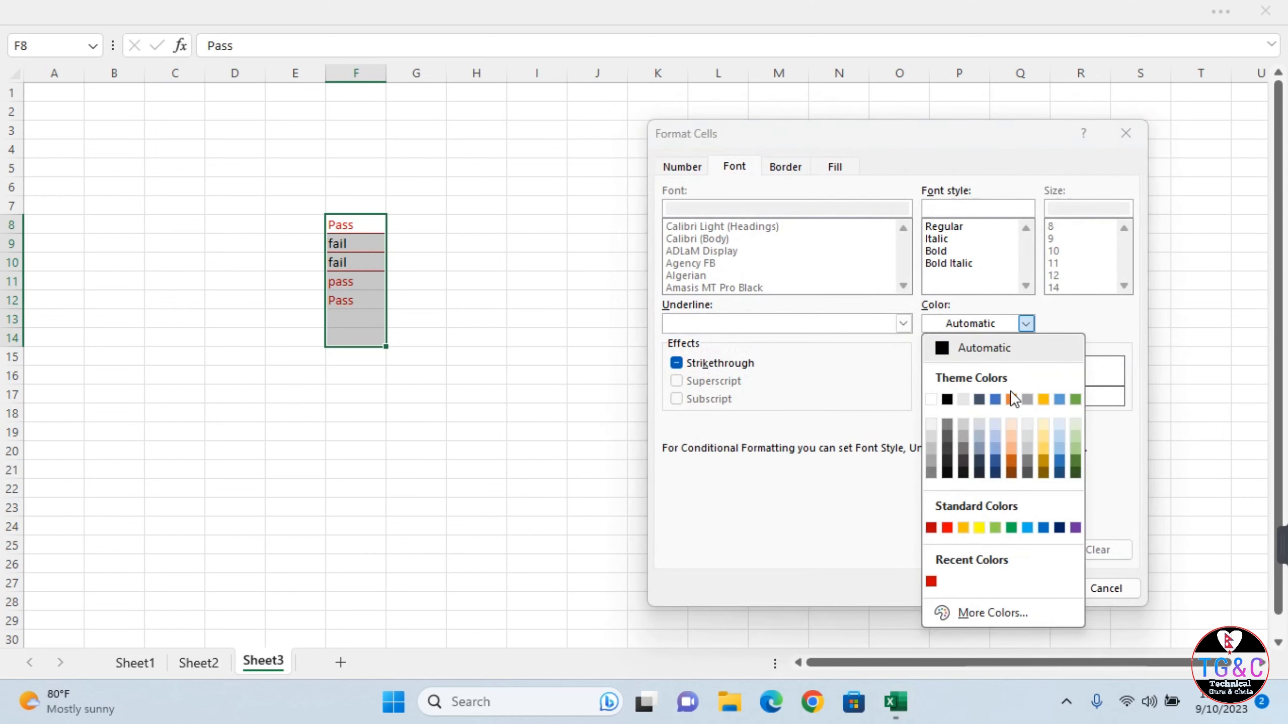
click(1011, 528)
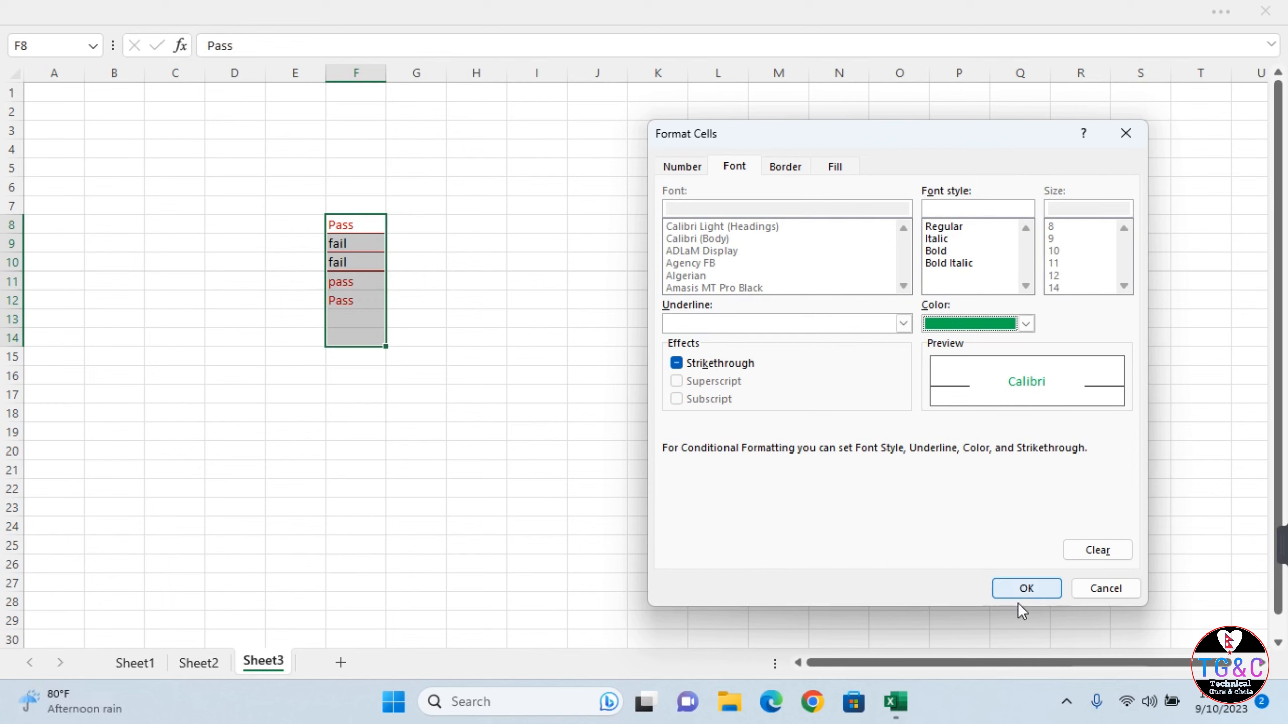
click(1016, 589)
click(989, 443)
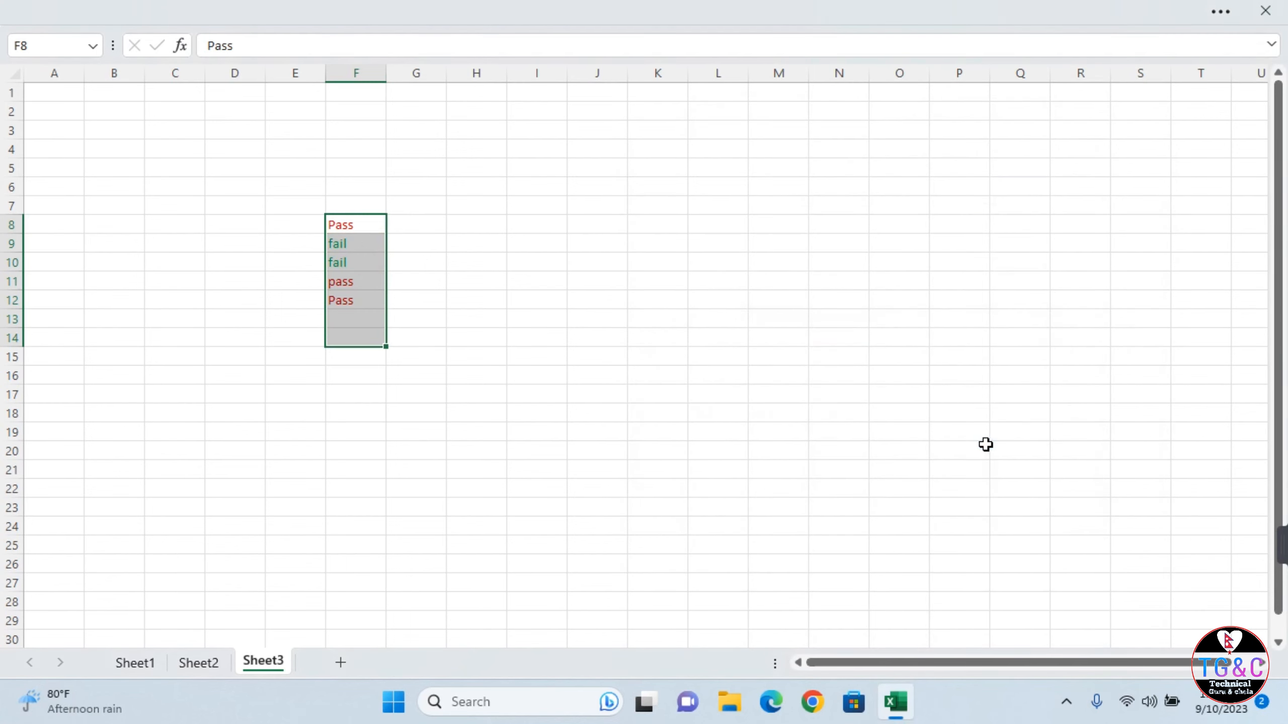
click(518, 445)
click(341, 229)
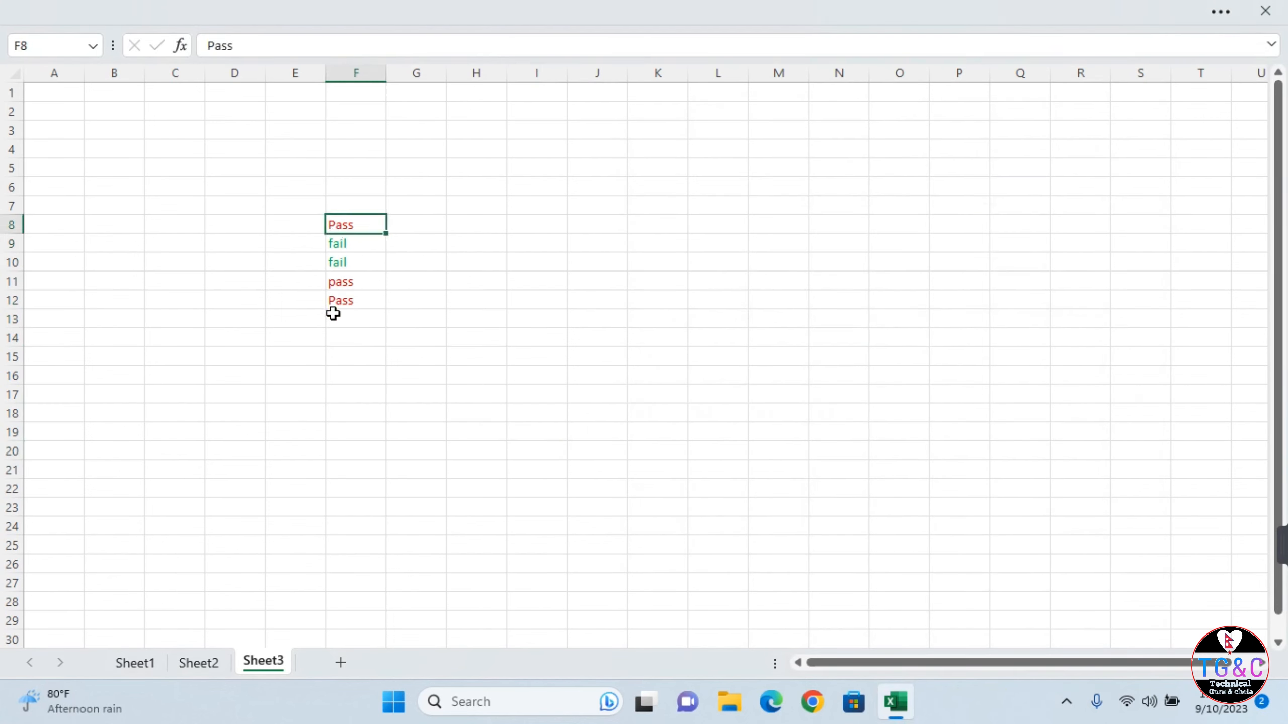
click(350, 280)
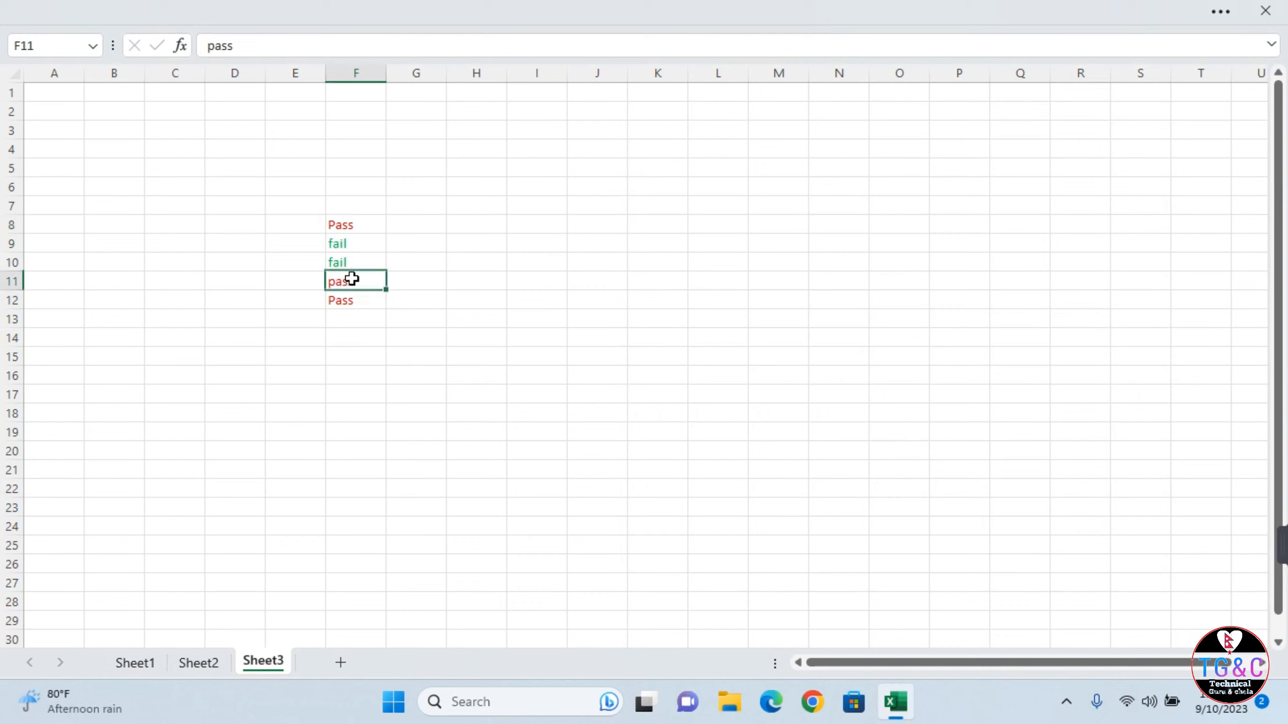